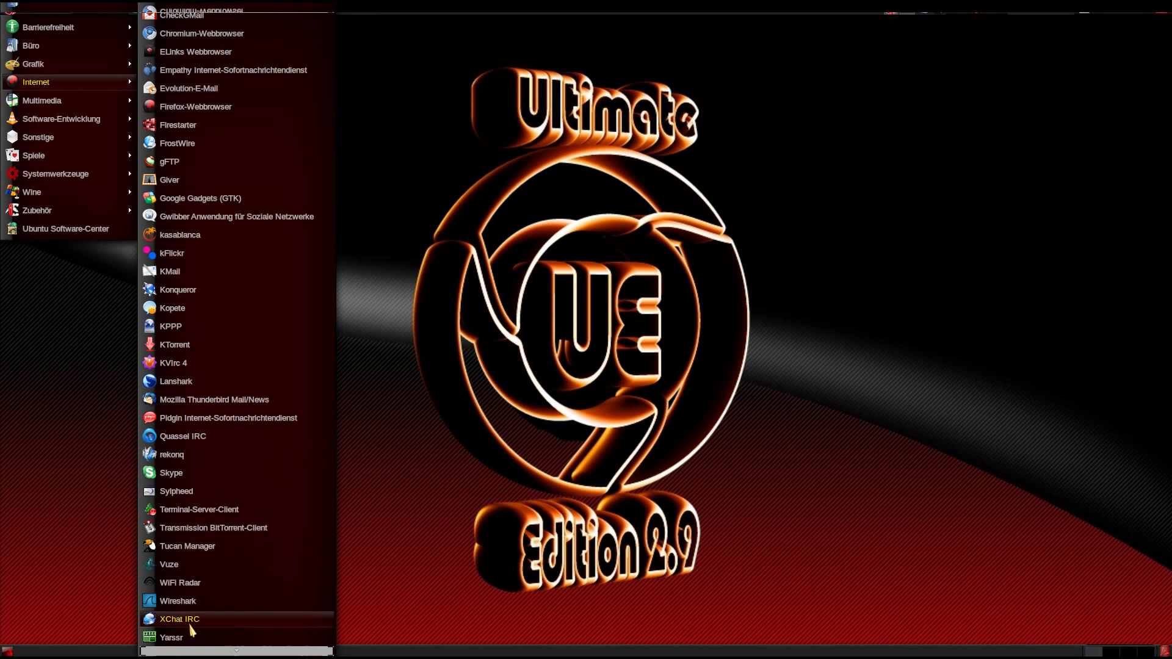
scroll(287, 197, "up", 1)
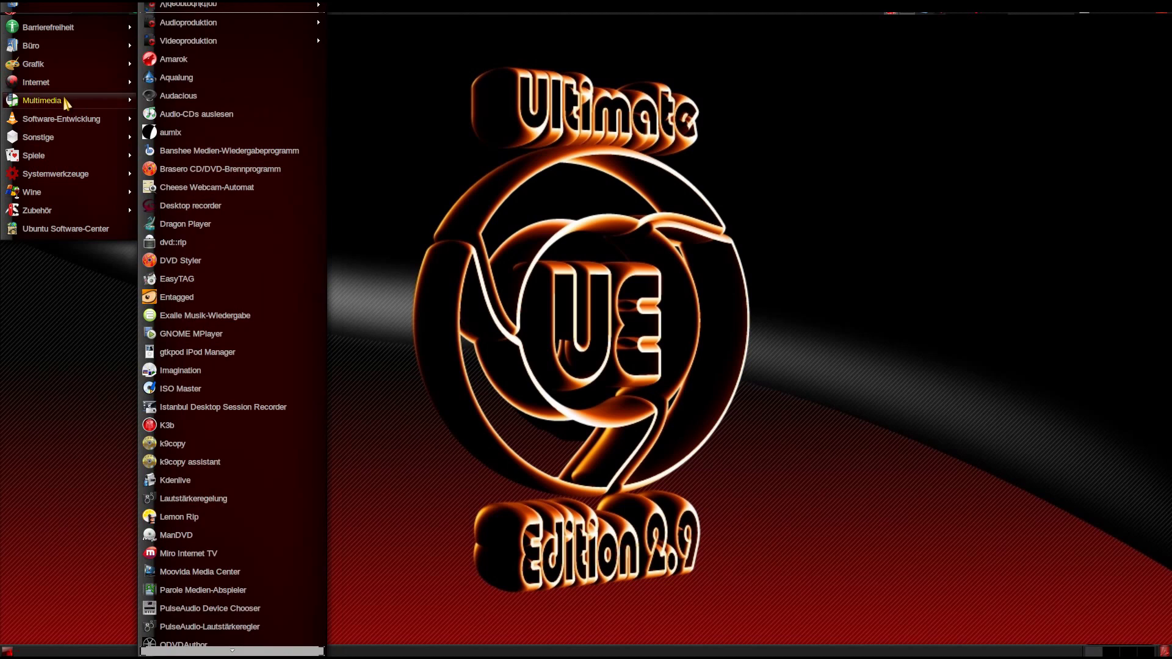
mouse_move(42, 100)
scroll(287, 621, "down", 5)
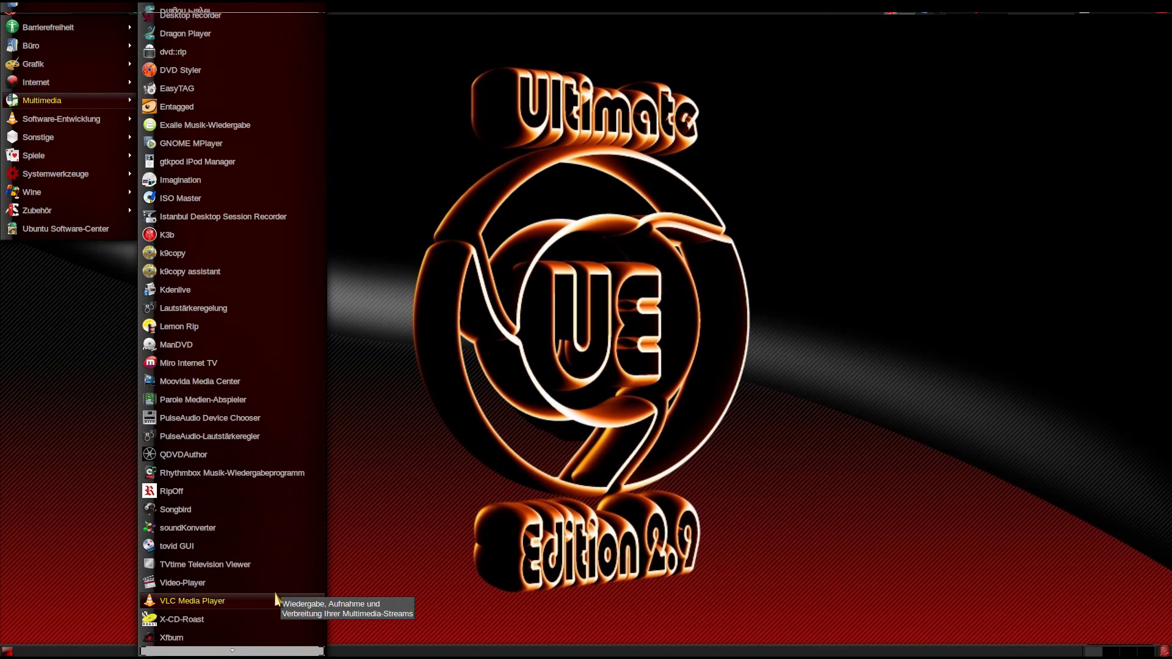
mouse_move(232, 9)
scroll(243, 641, "down", 1)
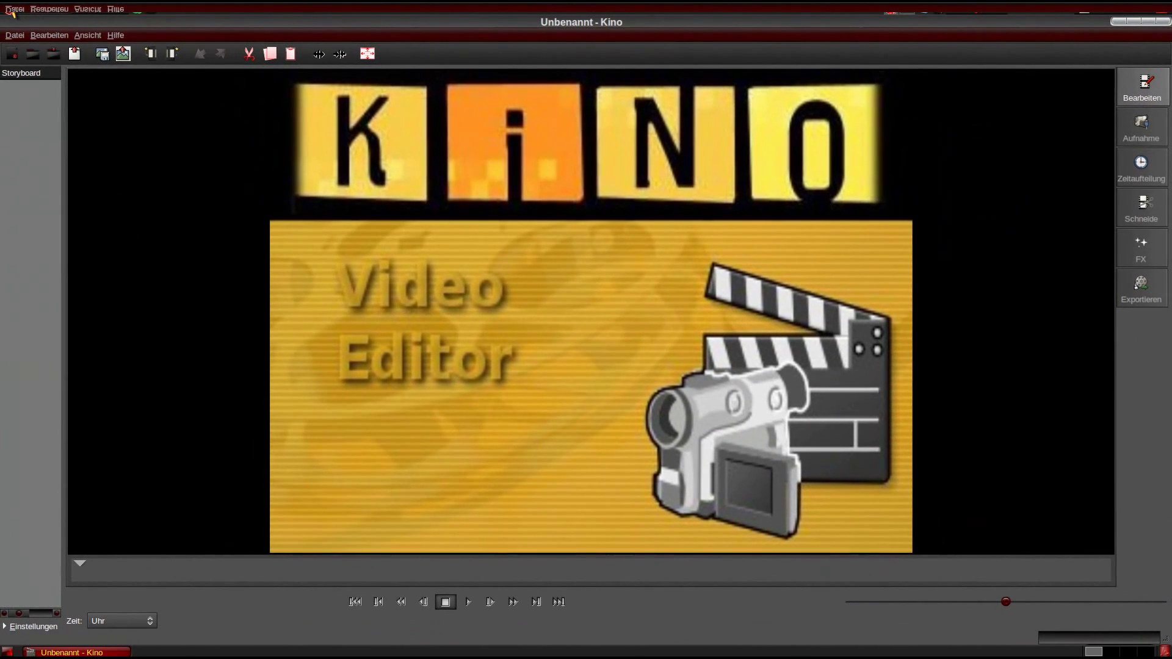
Step: Launch the LiVES video editor from Applications > Multimedia > Videoproduktion
left_click(11, 11)
key("Escape")
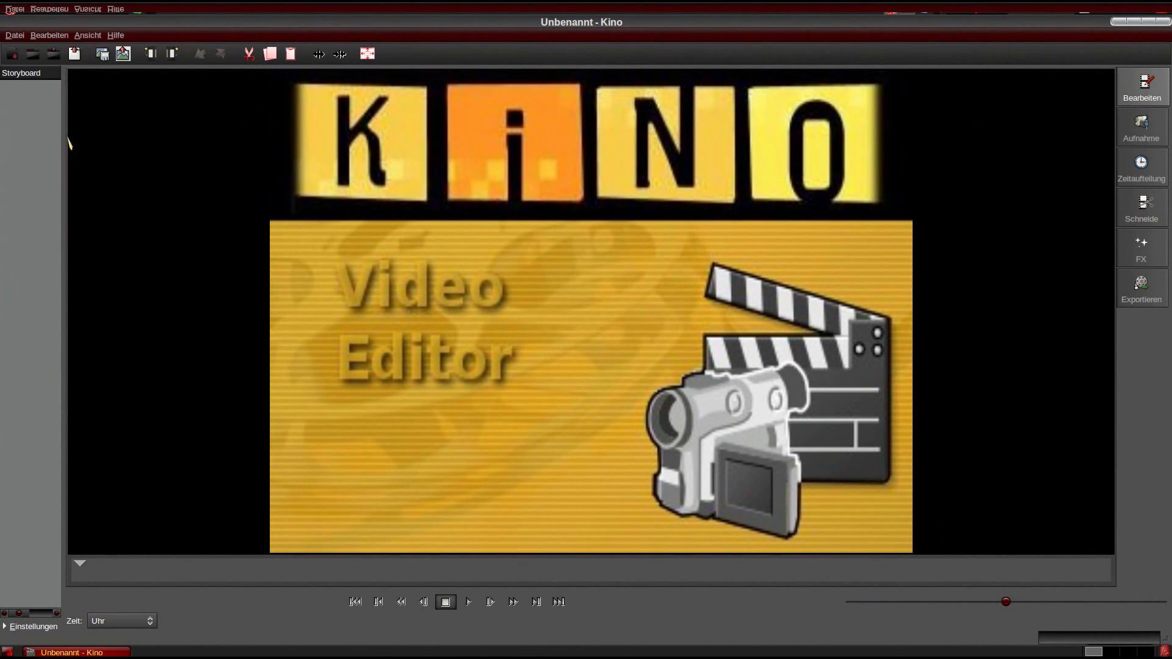
left_click(13, 8)
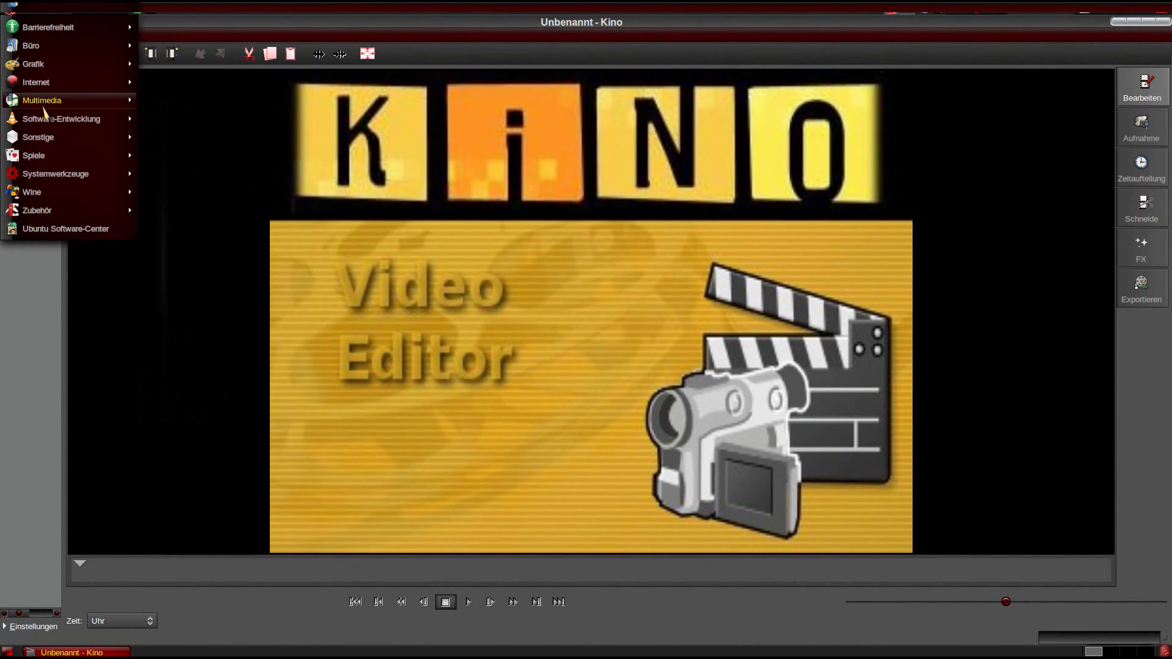
mouse_move(187, 41)
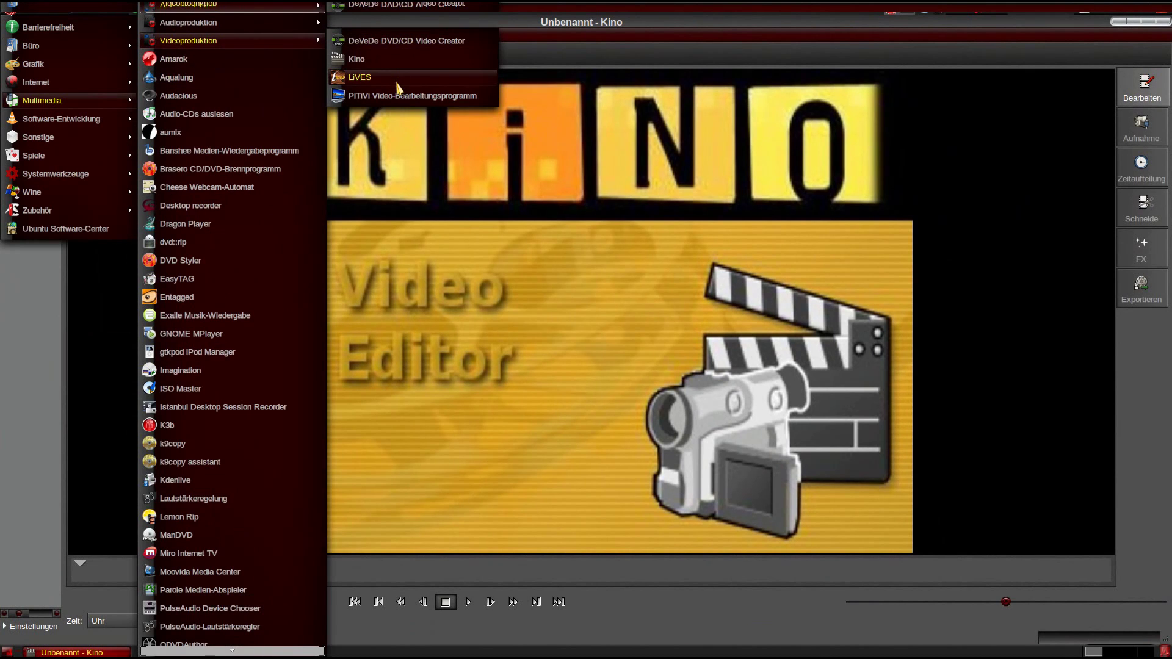
left_click(395, 82)
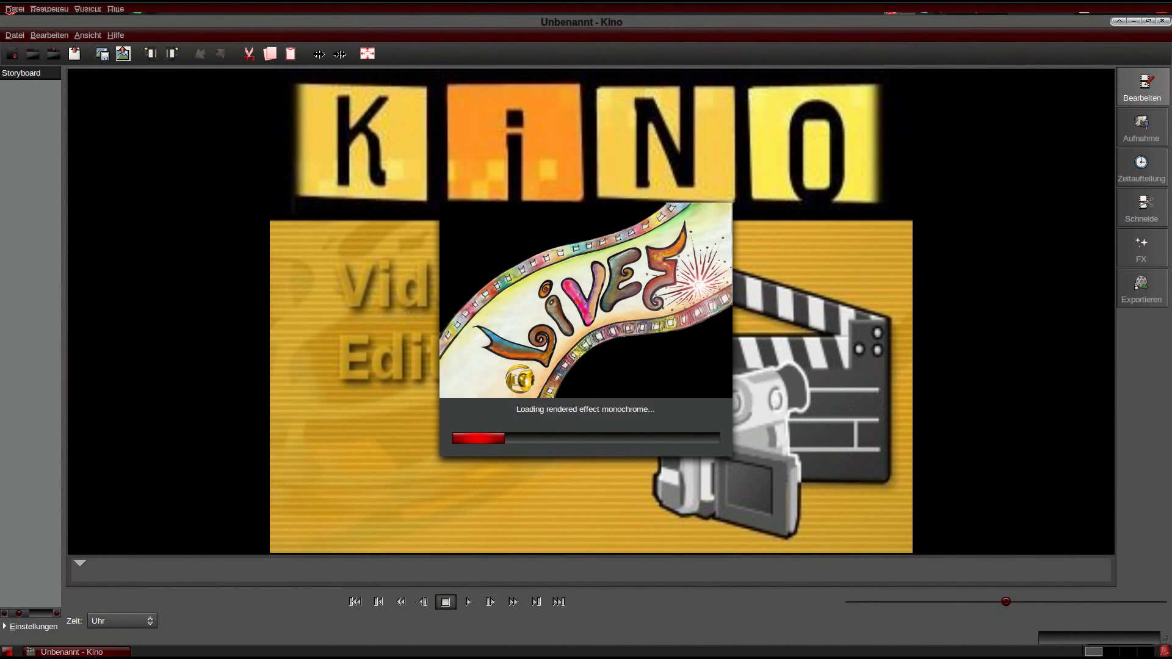
left_click(11, 9)
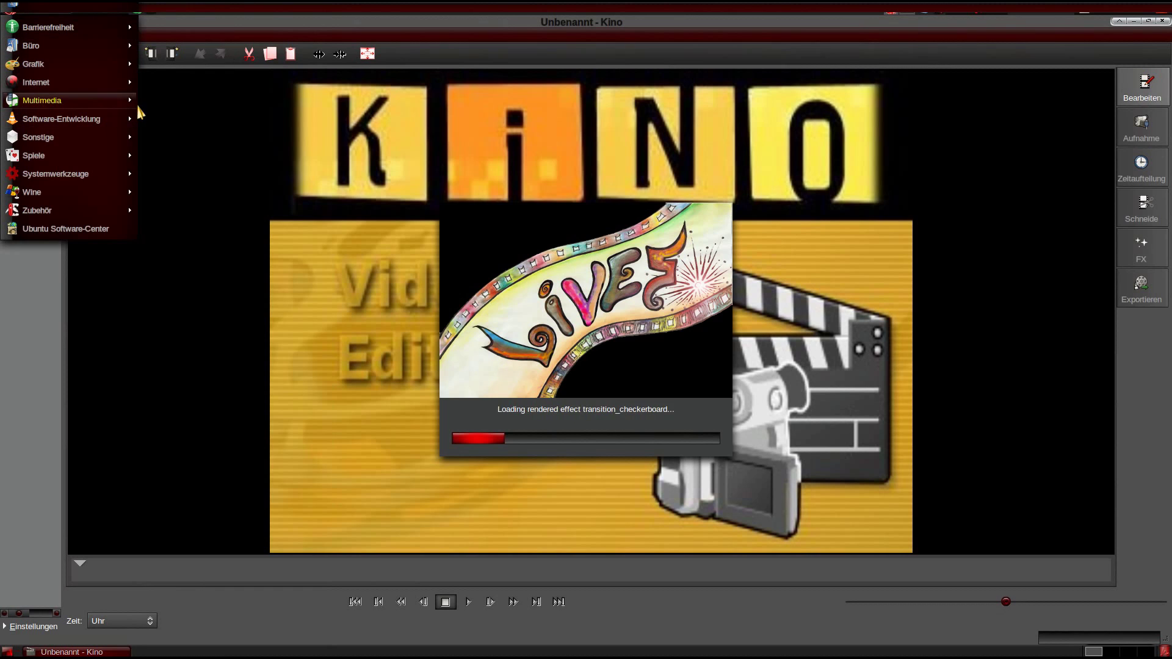
mouse_move(188, 41)
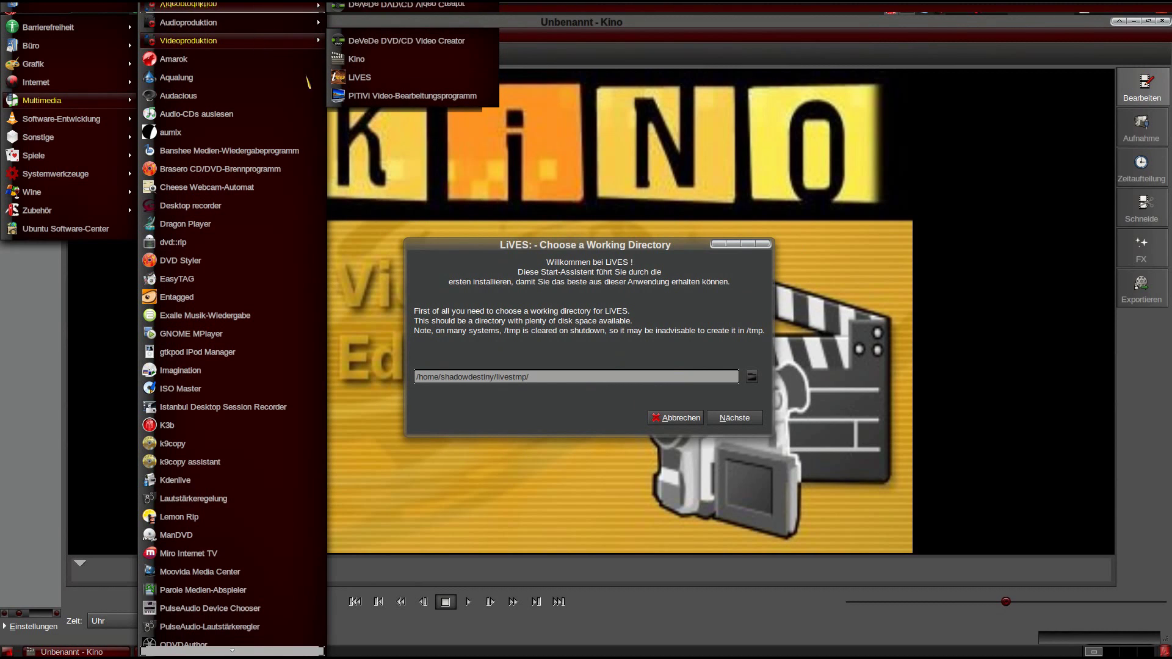
Step: Start and minimize PiTiVi, accept LiVES's default working directory and PulseAudio, then close Kino
left_click(391, 96)
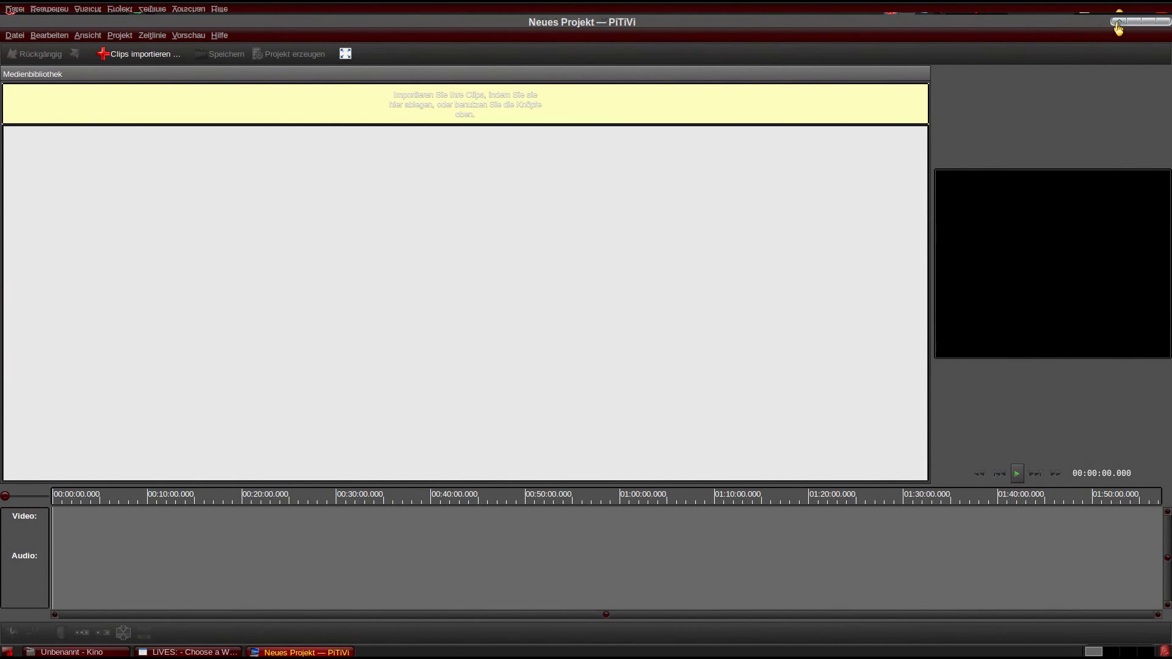
left_click(1133, 26)
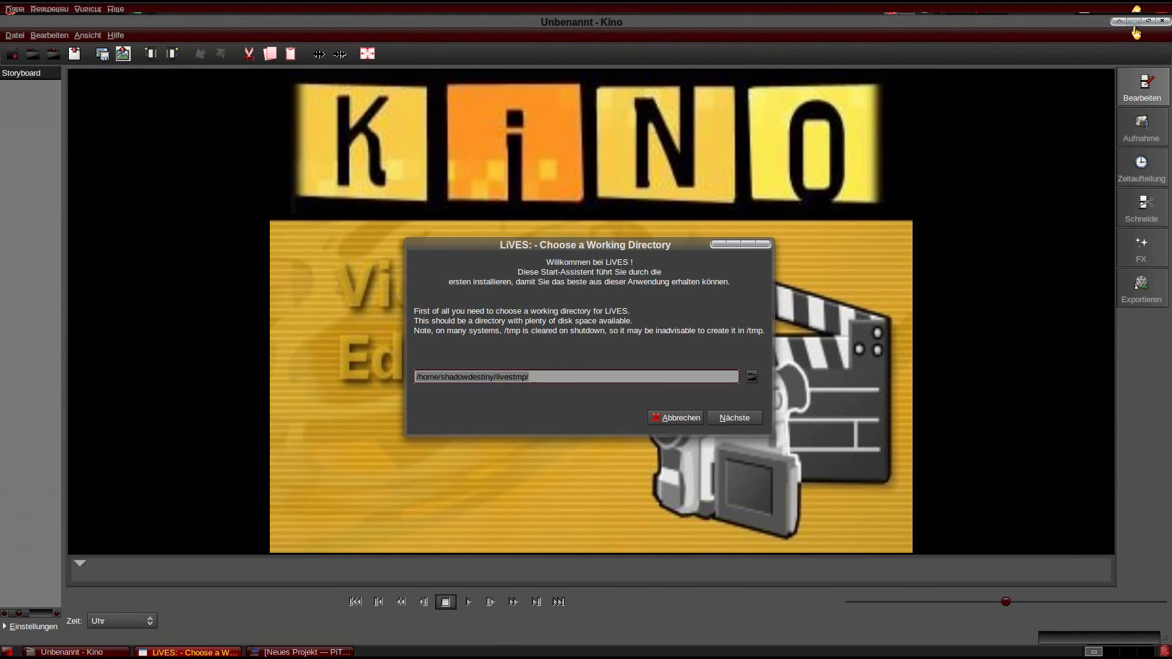
left_click(736, 422)
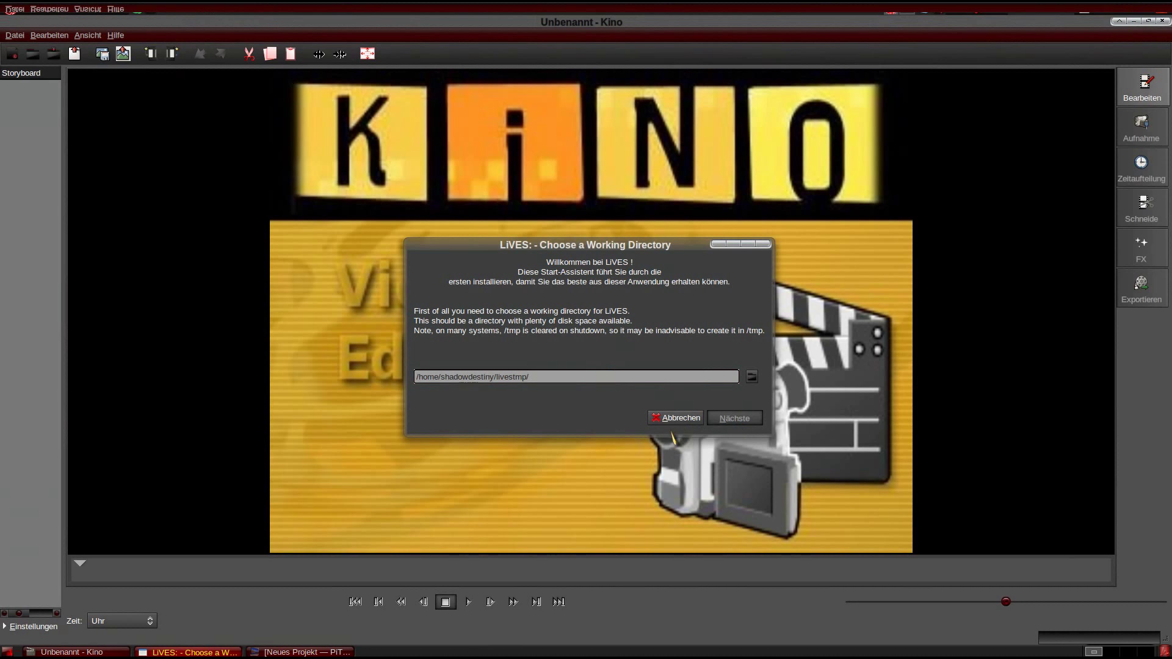
left_click(665, 396)
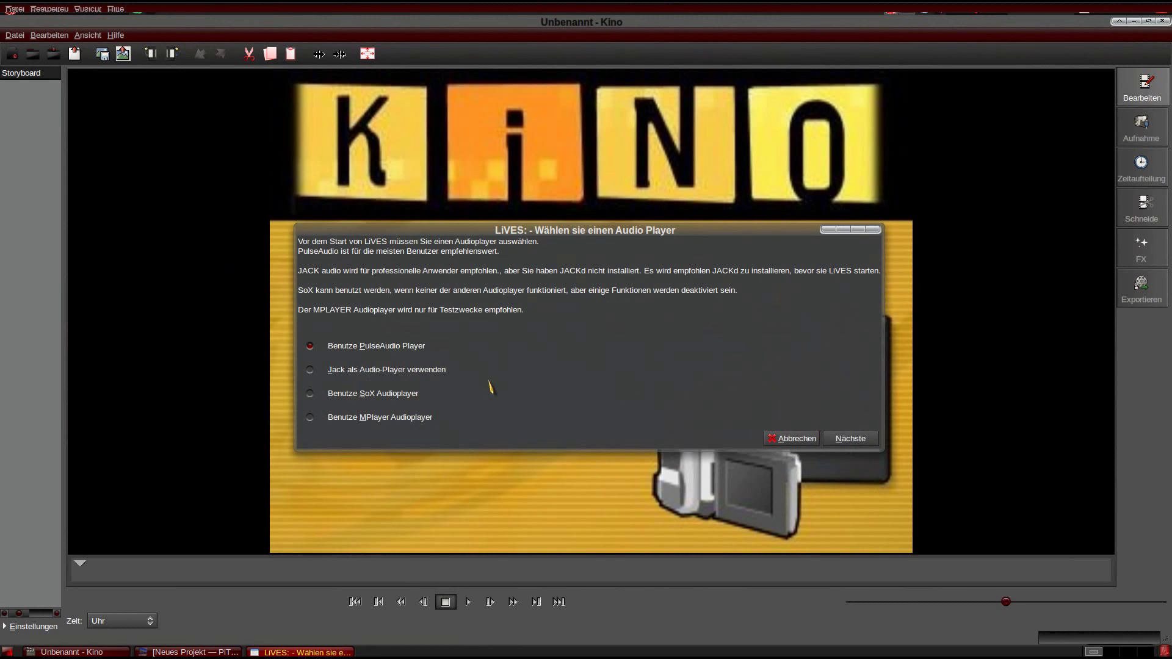
left_click(851, 439)
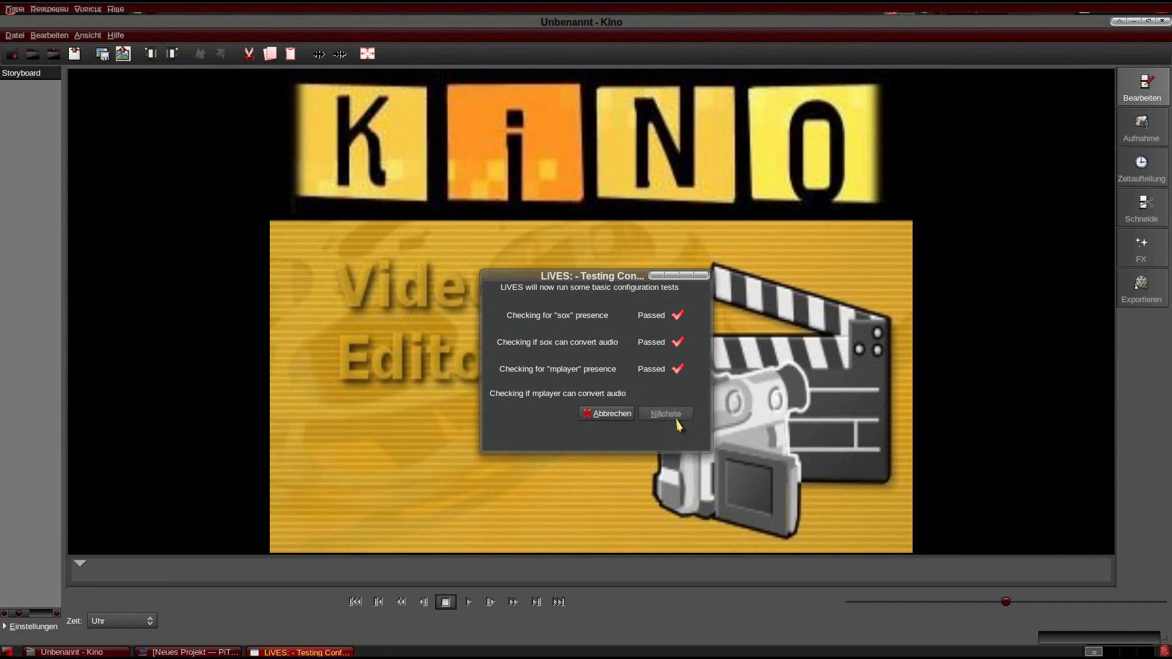
left_click(887, 400)
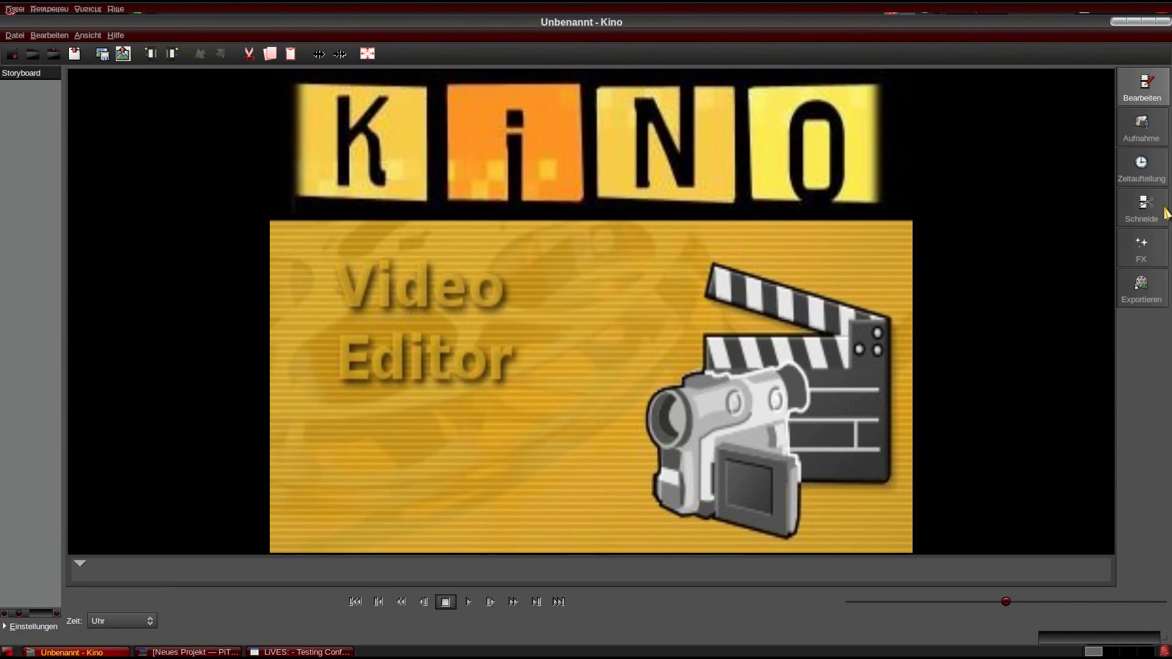
left_click(1165, 34)
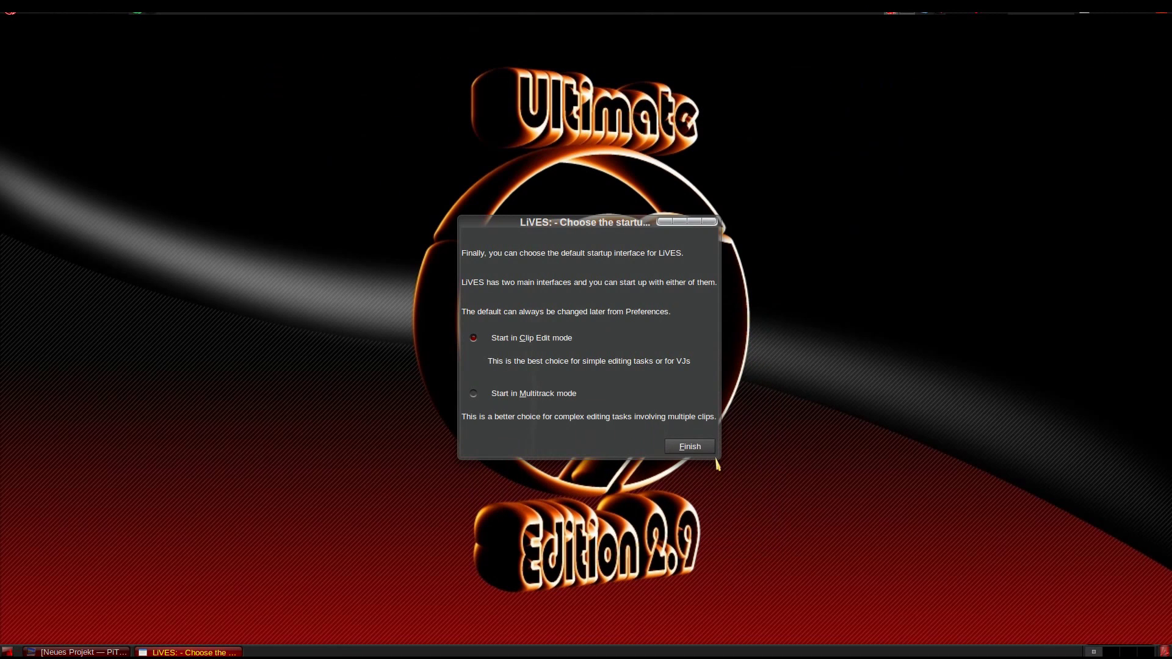
Step: Finish LiVES setup in Clip Edit mode and launch a software development tool
left_click(690, 447)
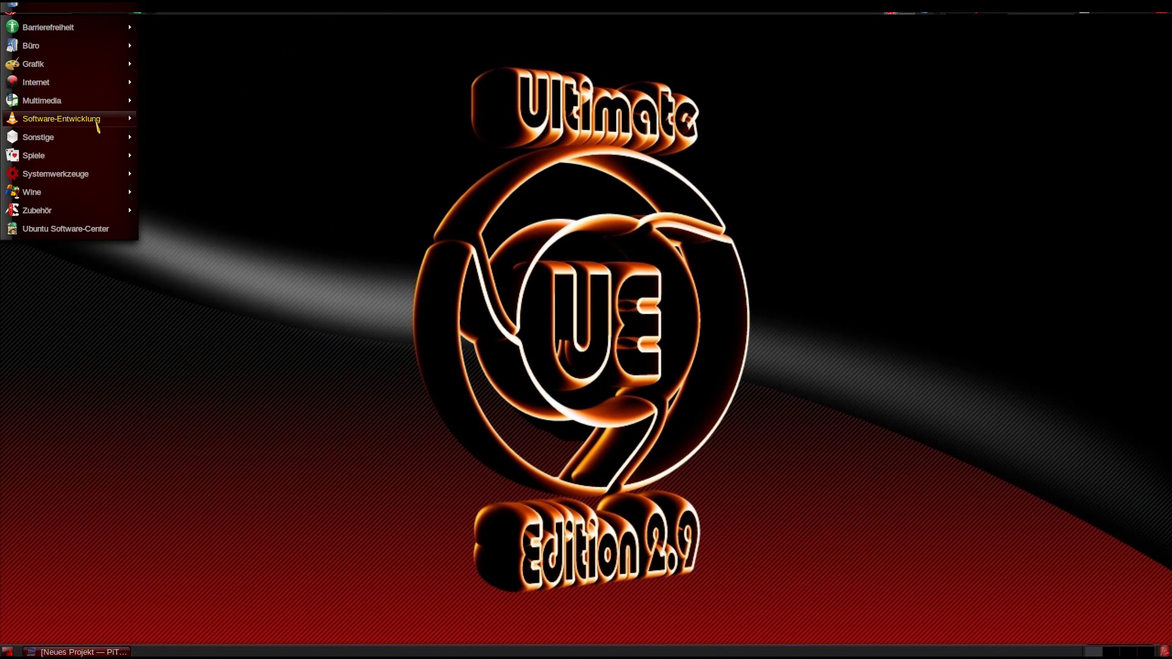
mouse_move(61, 118)
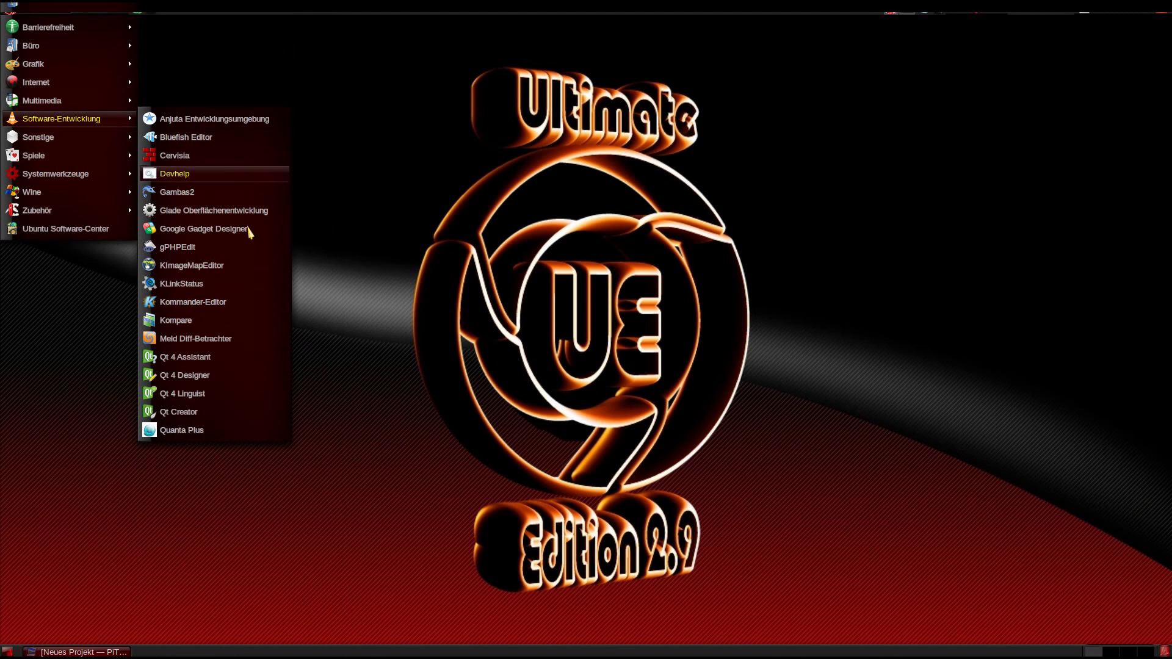
left_click(179, 138)
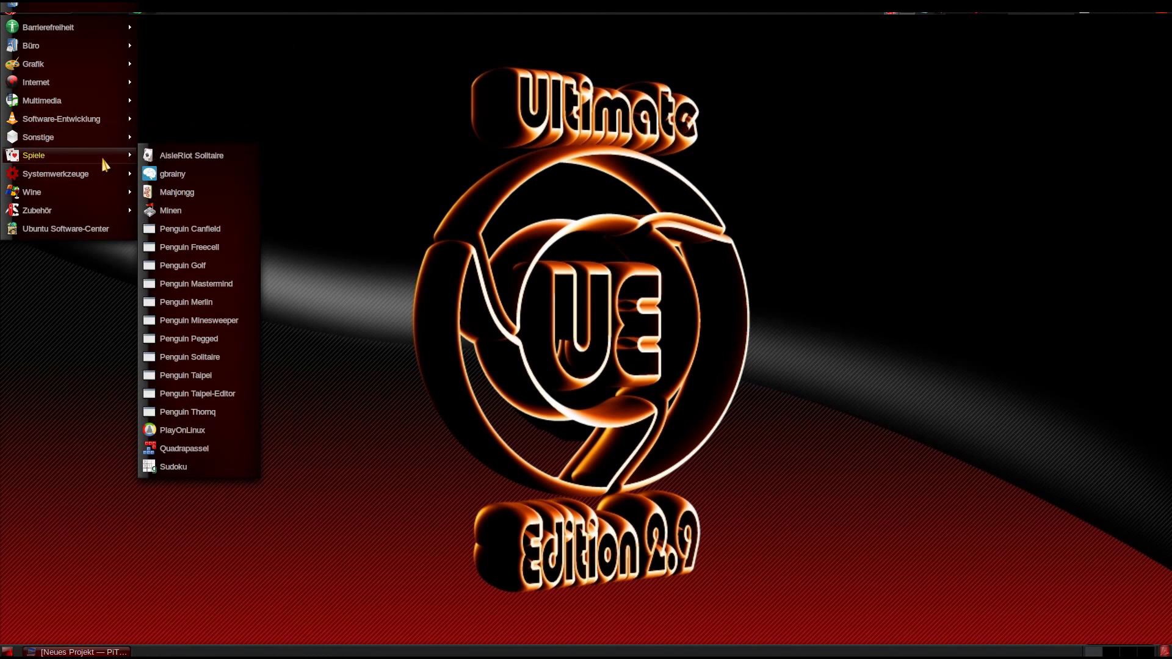
mouse_move(55, 155)
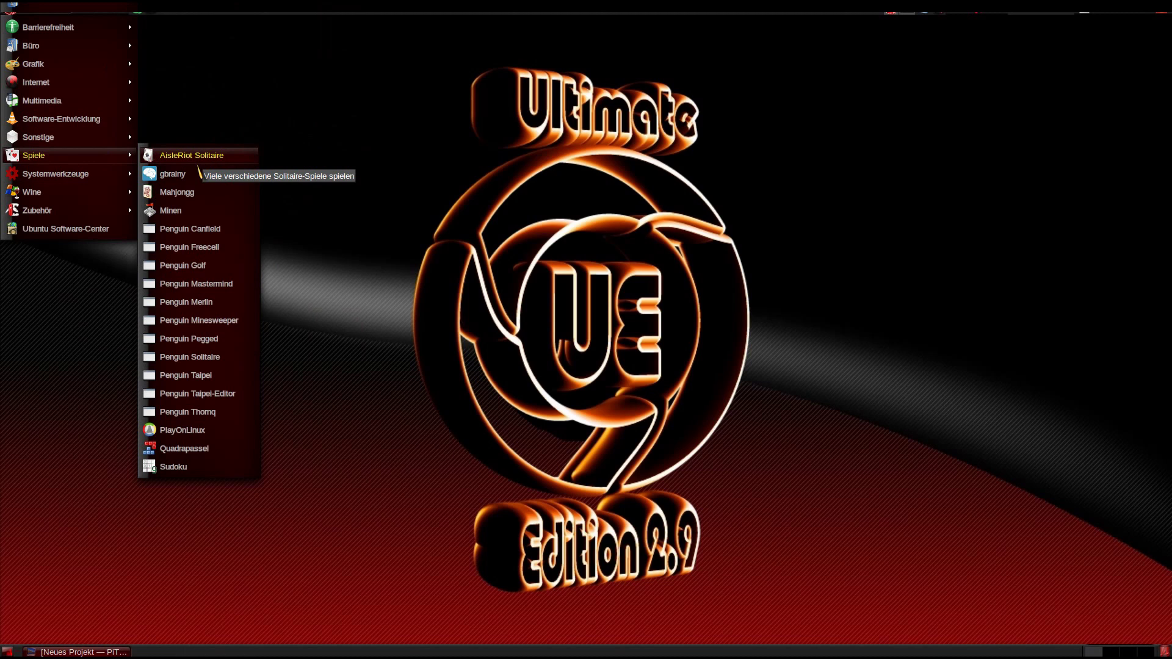
Step: Launch Penguin Golf, Freecell and the Taipei tile editor from the games menu
left_click(204, 268)
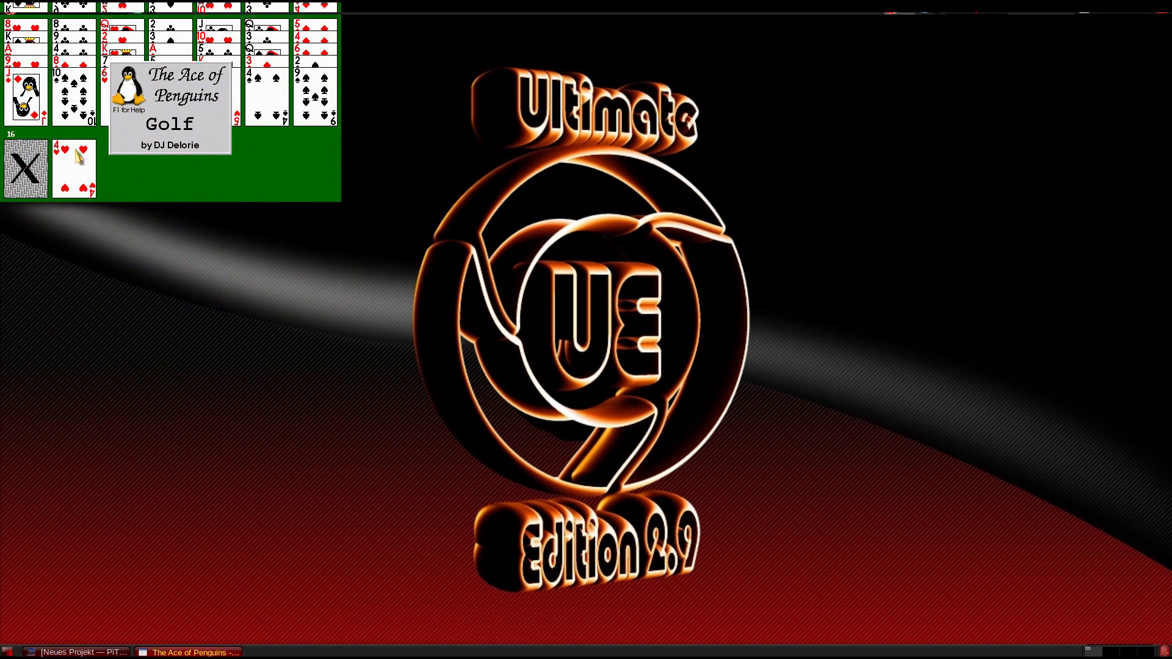
left_click(46, 15)
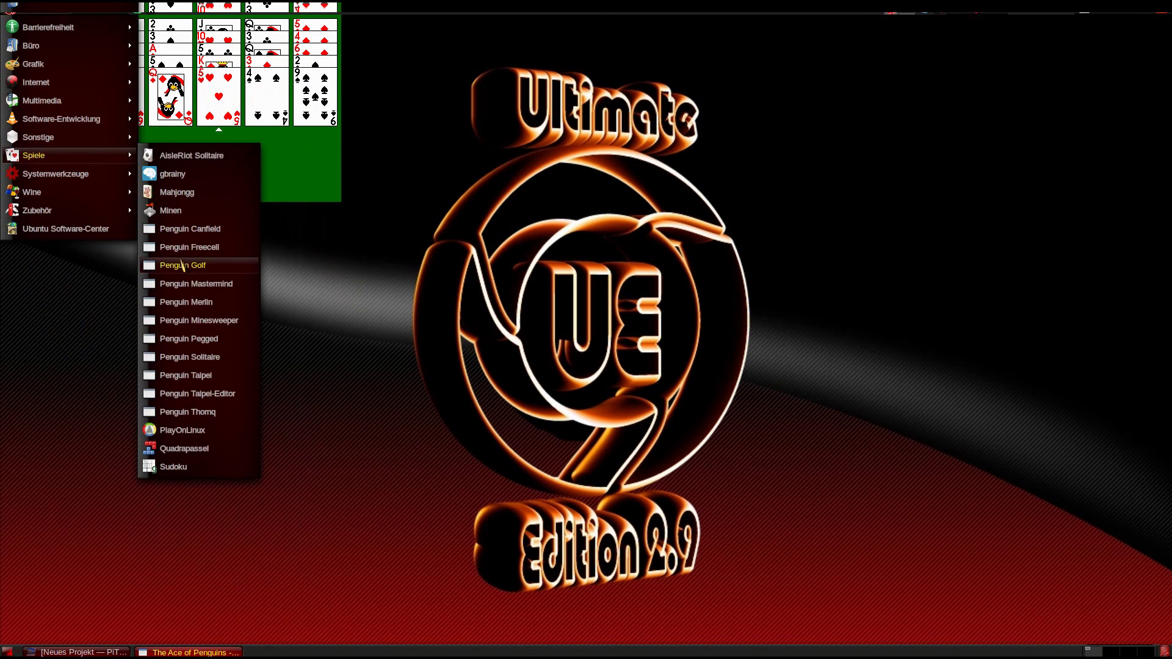
left_click(188, 248)
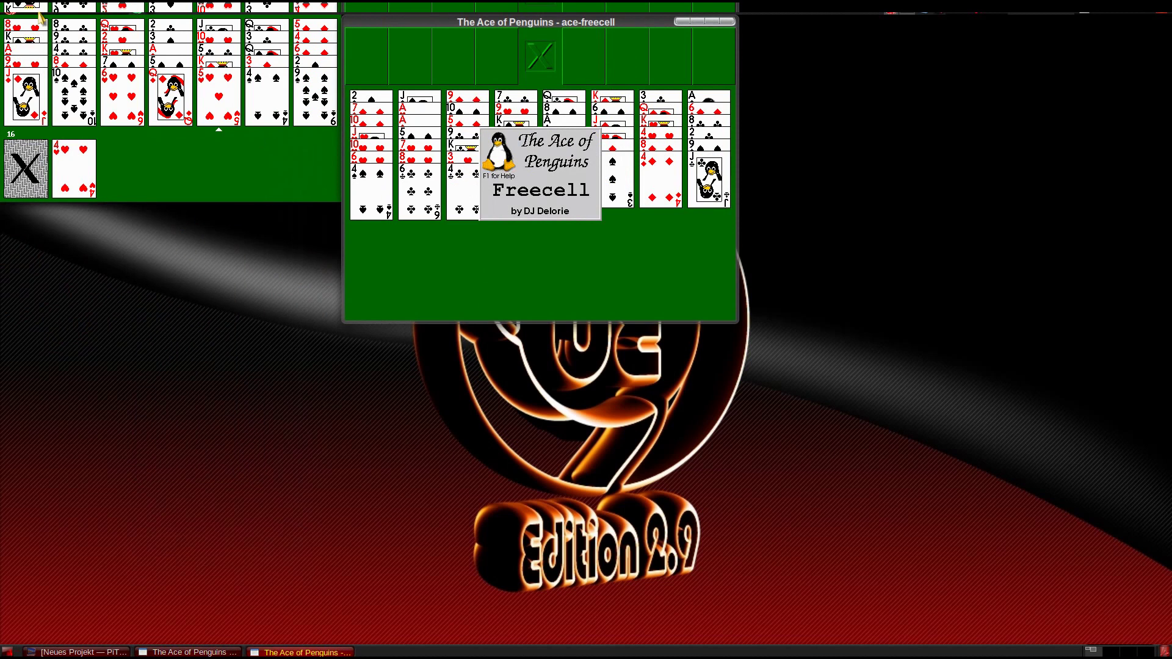
left_click(16, 20)
mouse_move(34, 156)
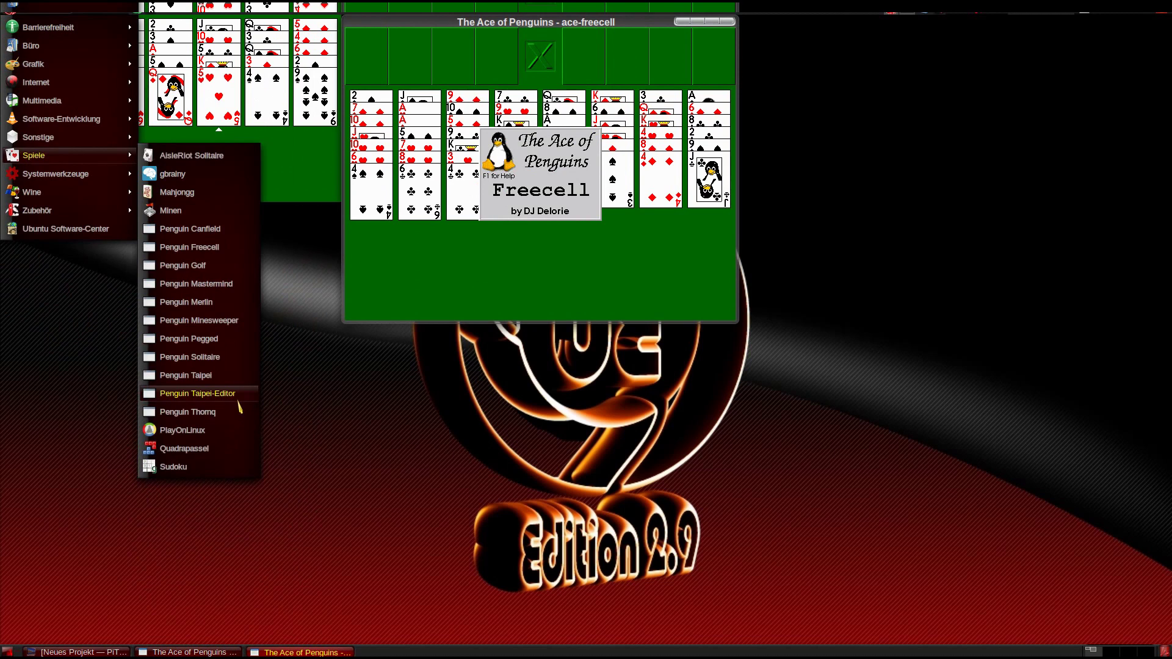
left_click(237, 400)
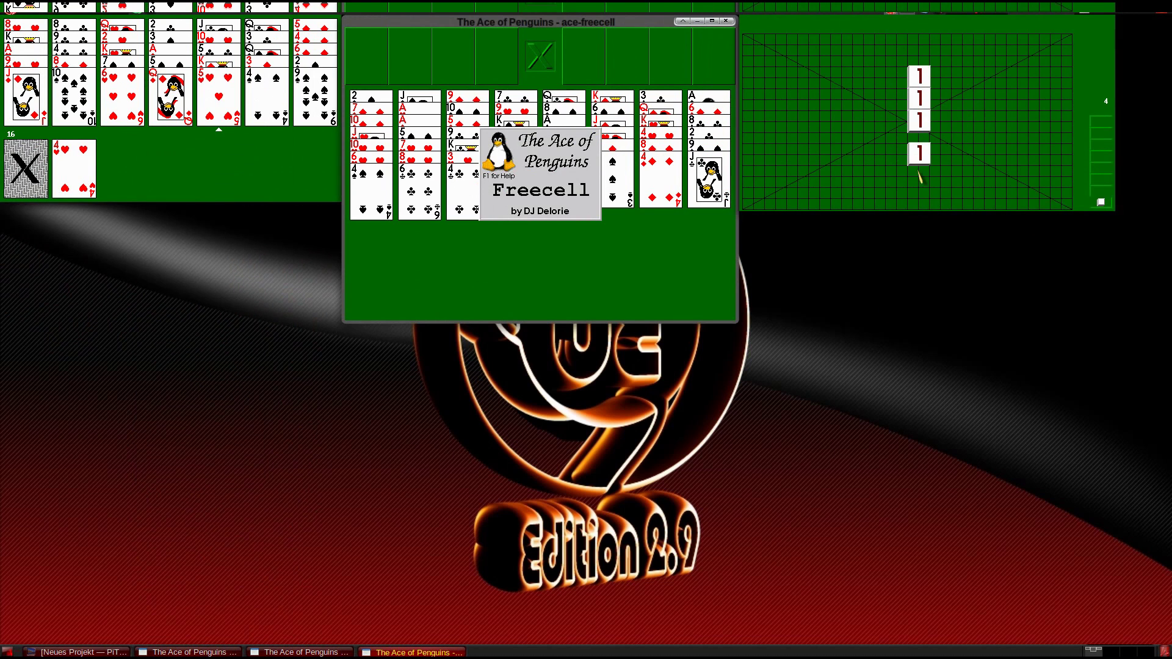
Step: Close Freecell, then close the Taipei editor through its taskbar window menu
left_click(726, 20)
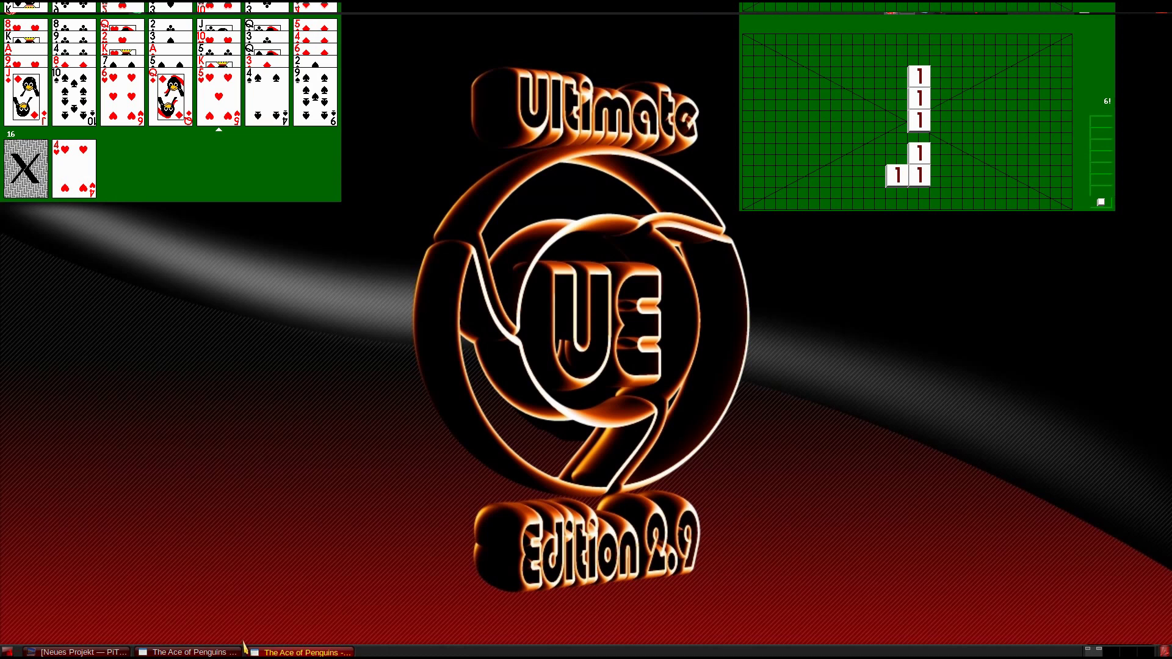
right_click(329, 653)
key("Escape")
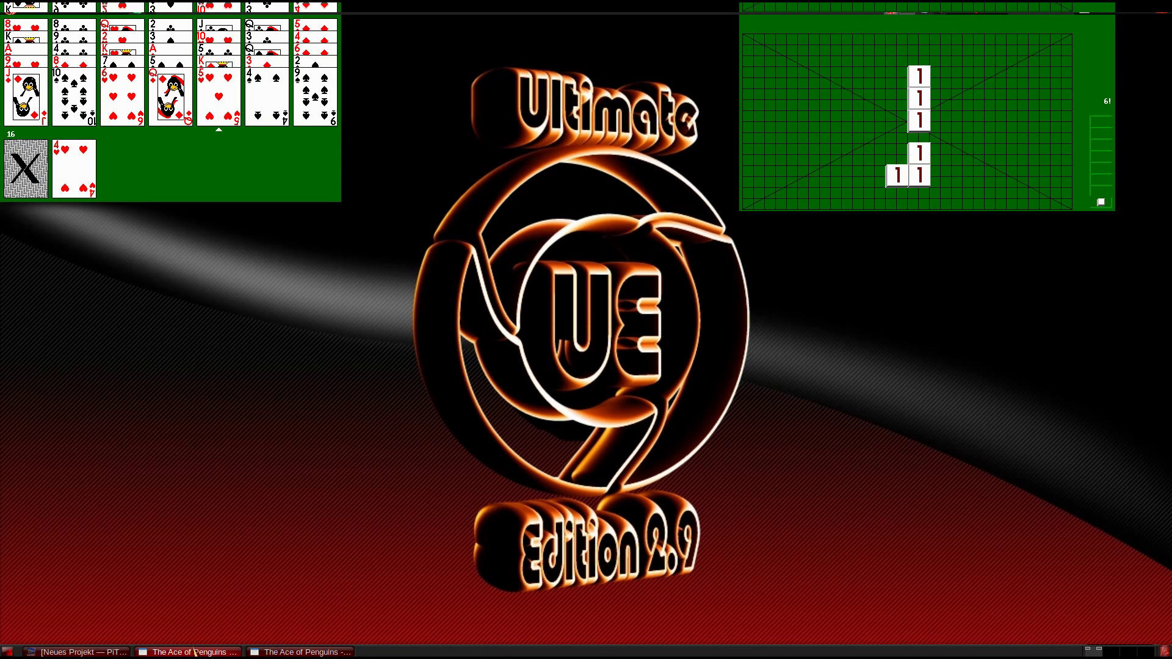
right_click(302, 653)
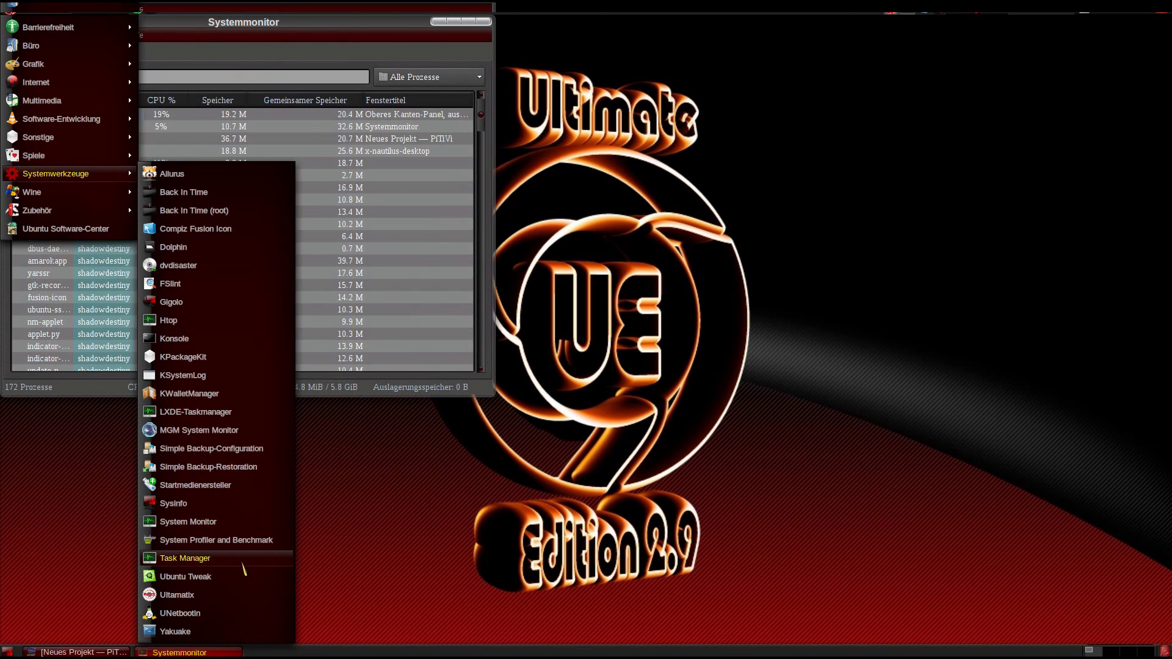
Step: Start Task Manager, then close both the System Monitor and Task Manager windows
left_click(240, 560)
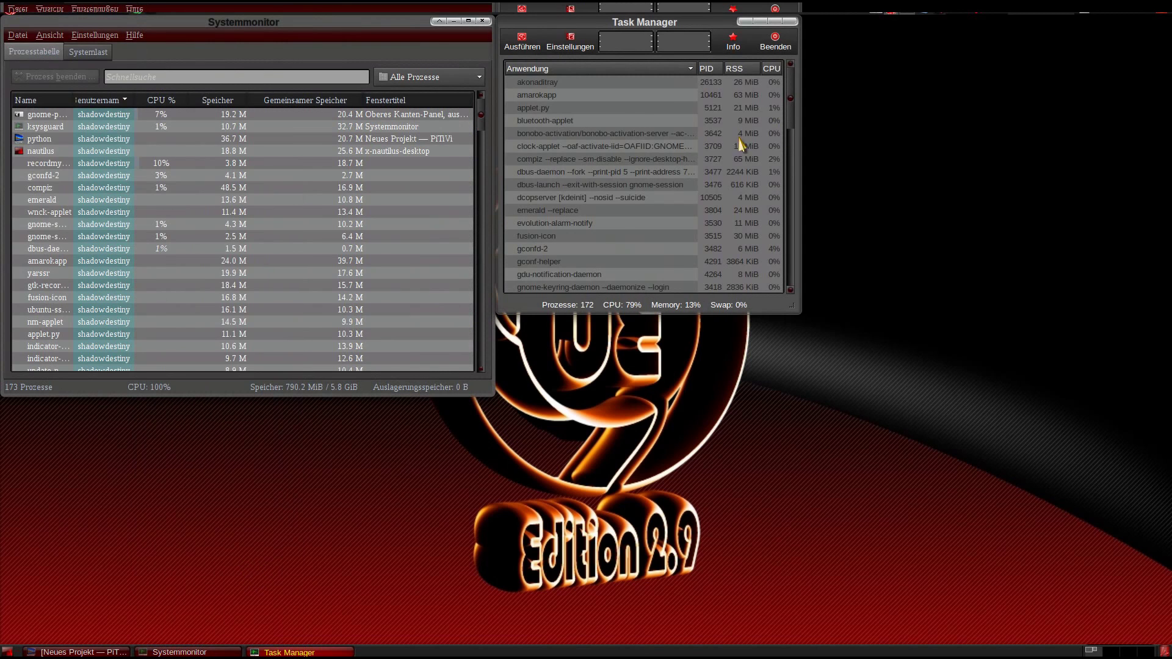
scroll(761, 142, "down", 2)
left_click_drag(787, 133, 793, 248)
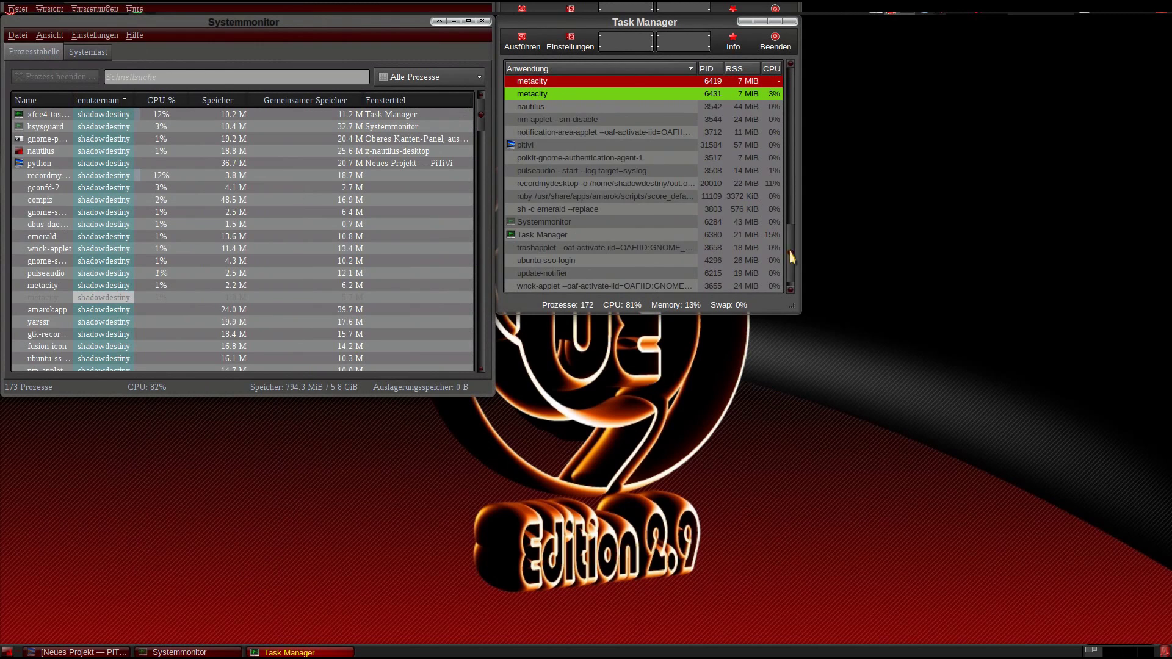
left_click_drag(792, 247, 790, 92)
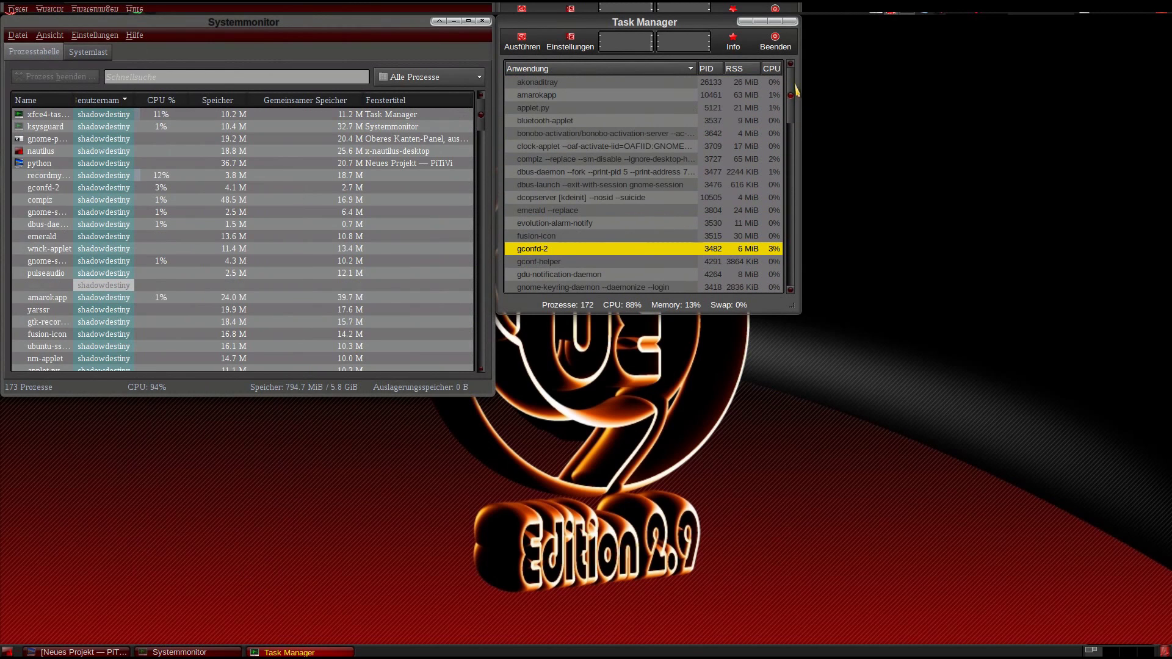
left_click(165, 162)
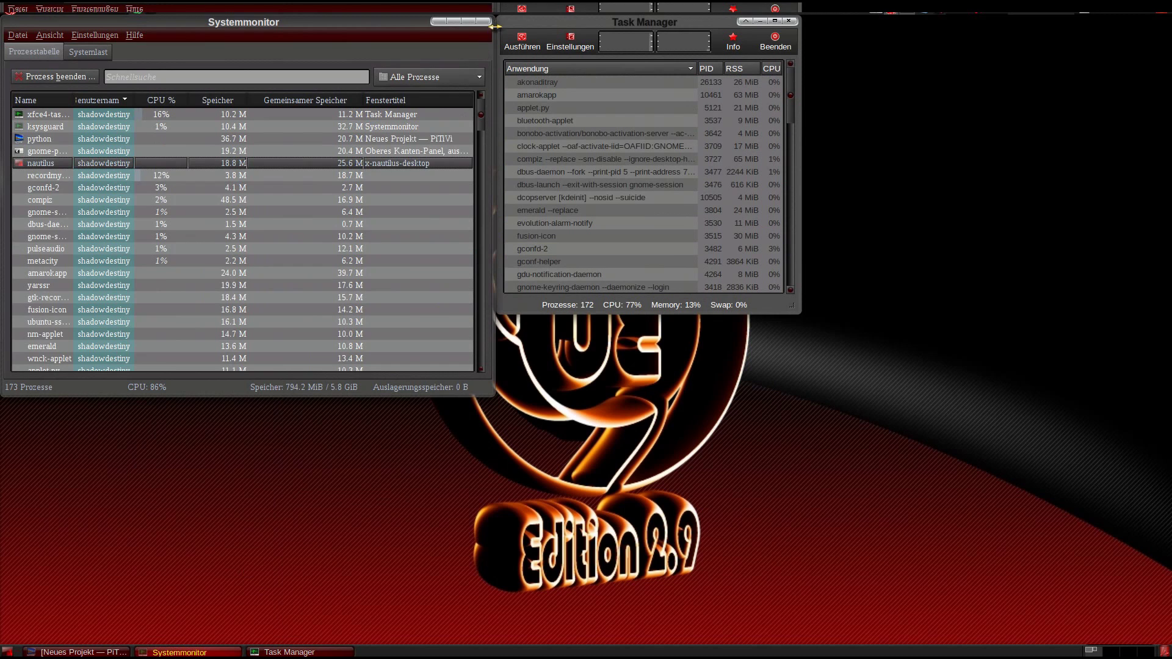
left_click(484, 21)
left_click(776, 41)
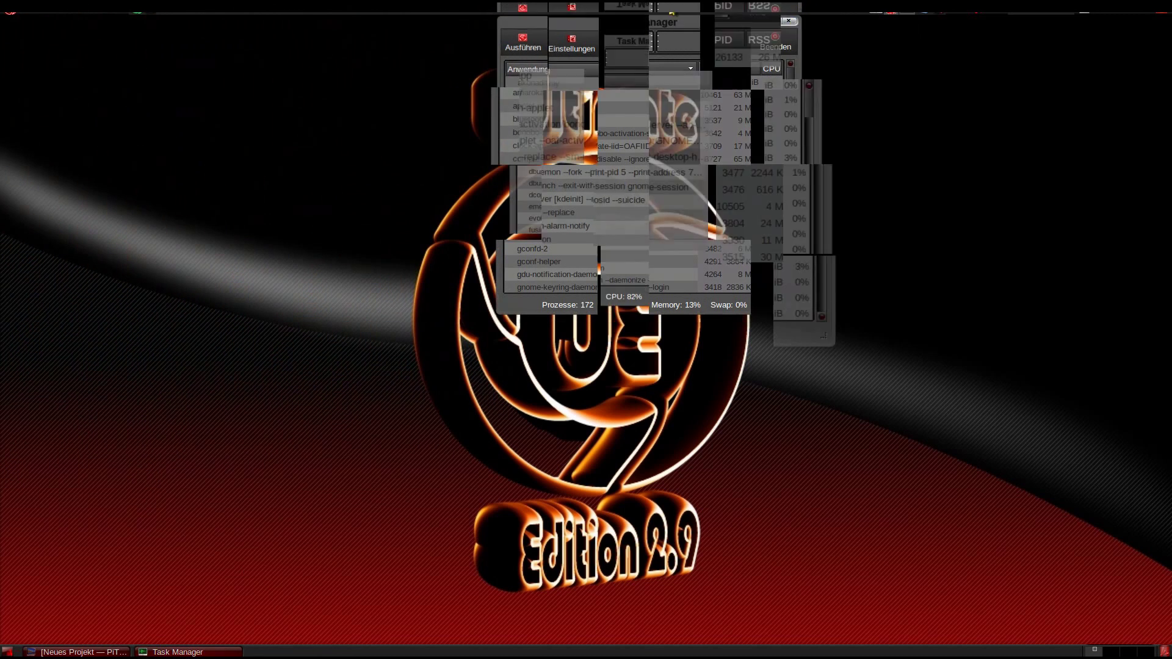
left_click(7, 13)
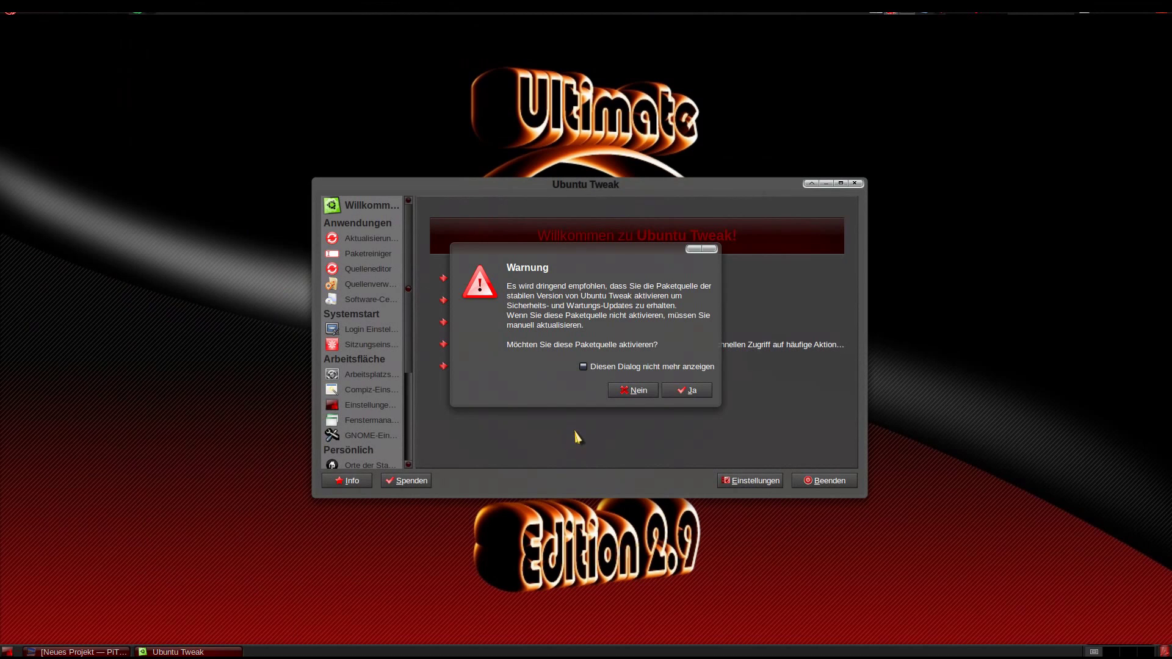
Step: Answer 'Ja' to enable the stable Ubuntu Tweak package source
left_click(691, 391)
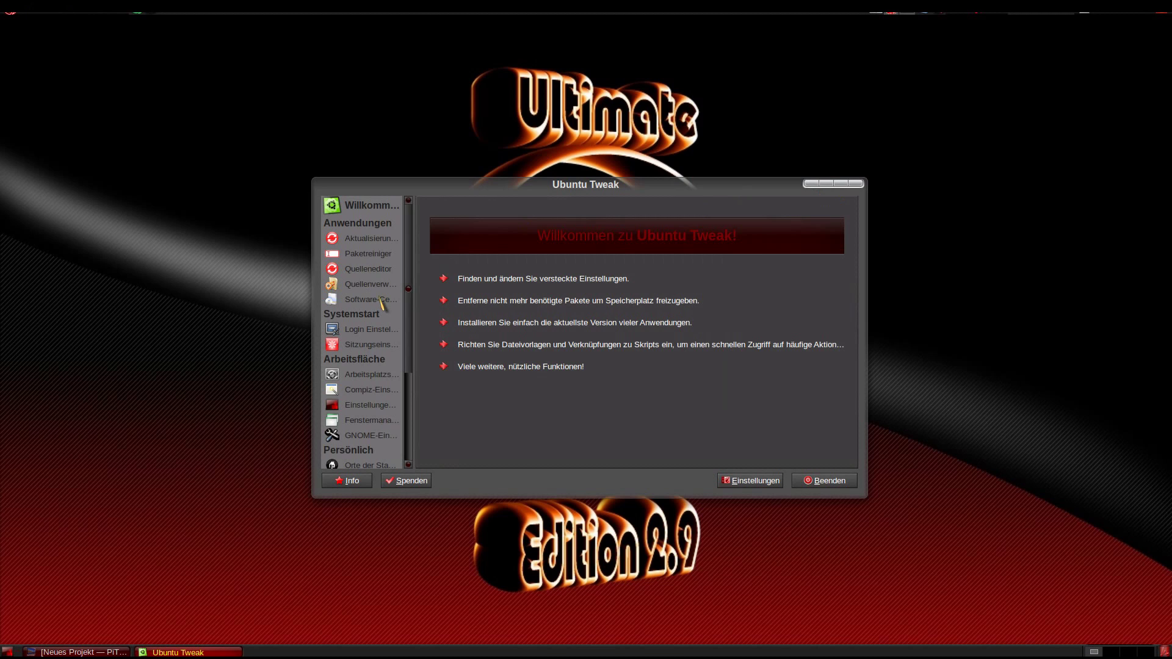
Step: Update the Quellenverwaltung source data, unlock it with the password, and acknowledge the security warning
left_click(373, 286)
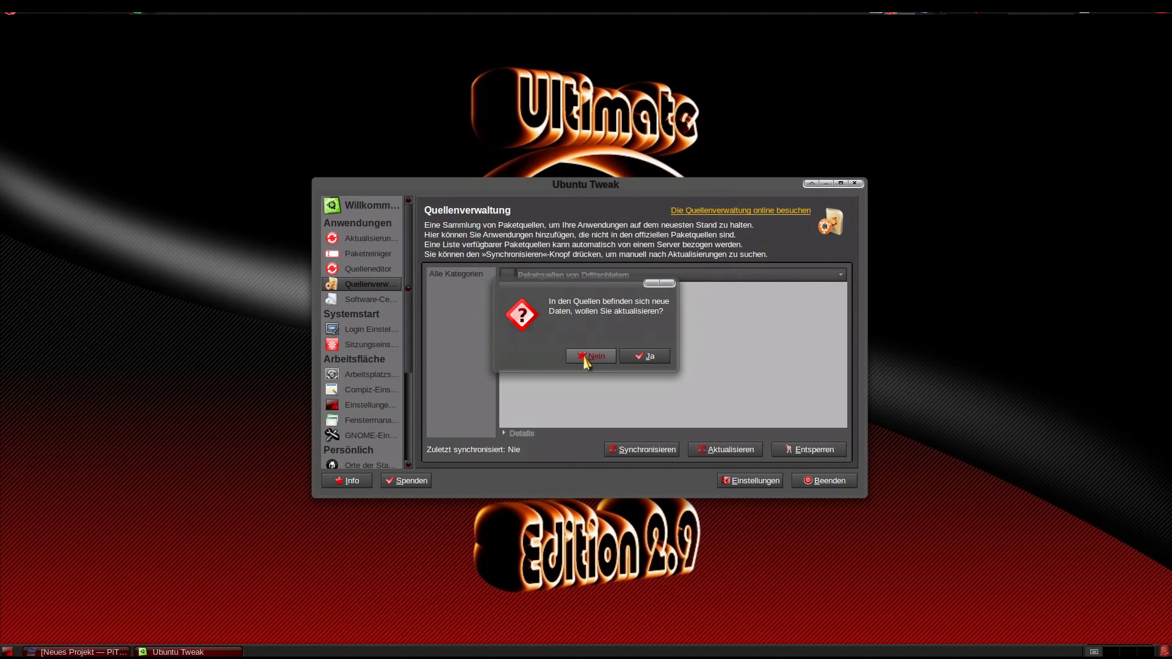
left_click(647, 357)
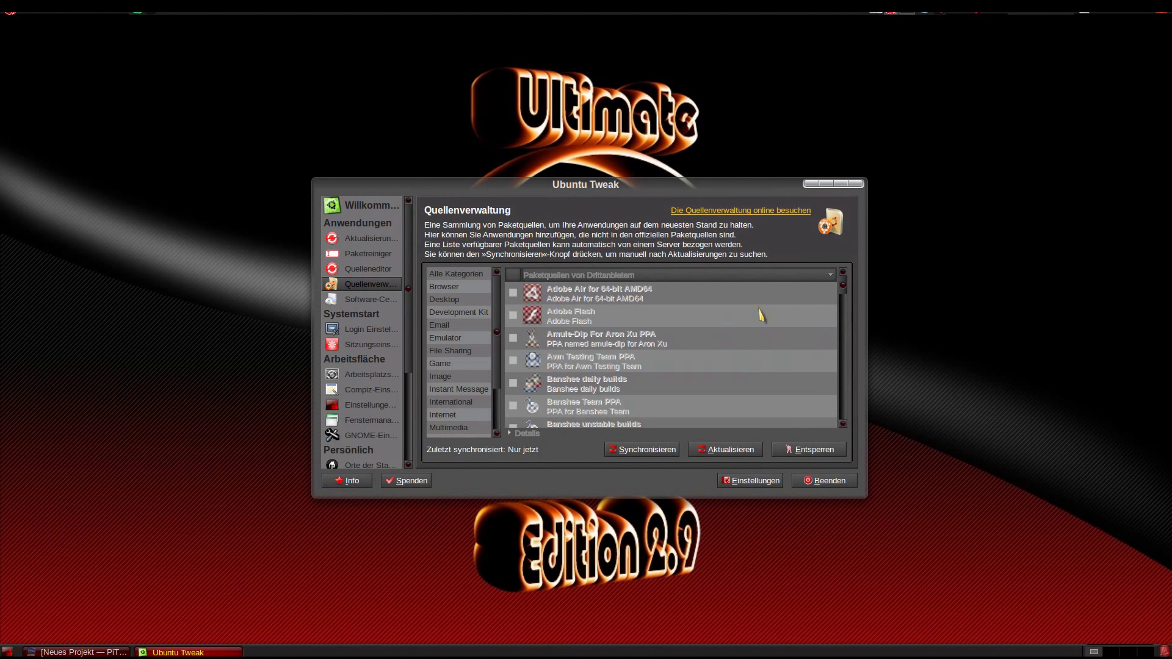
scroll(835, 339, "down", 5)
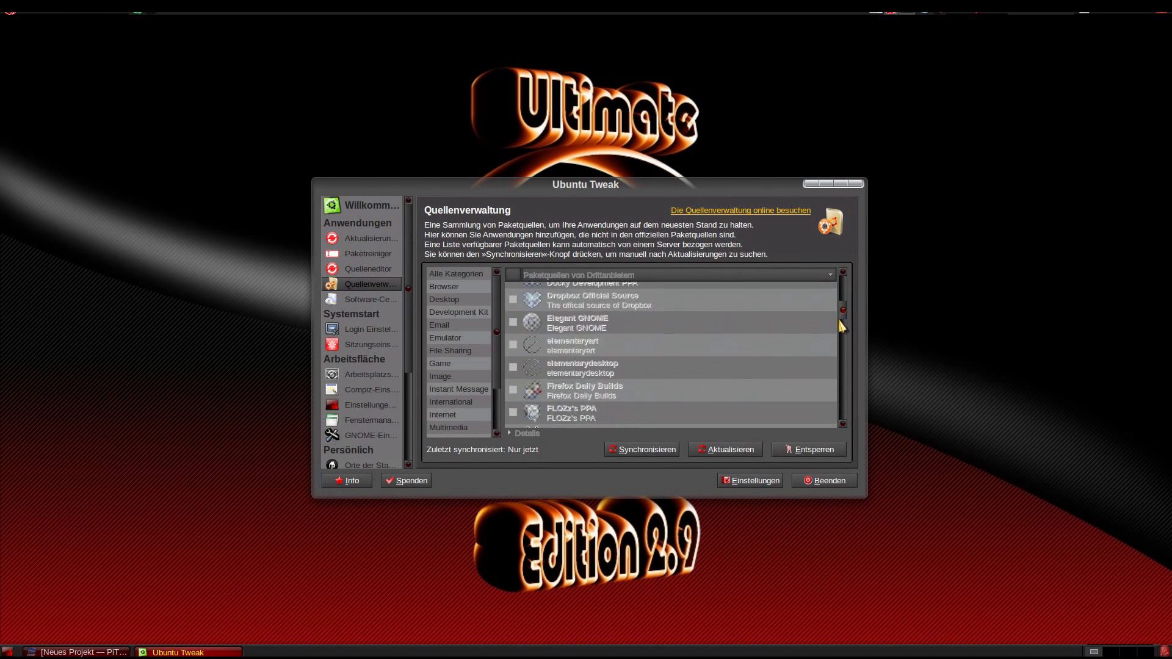
left_click(817, 449)
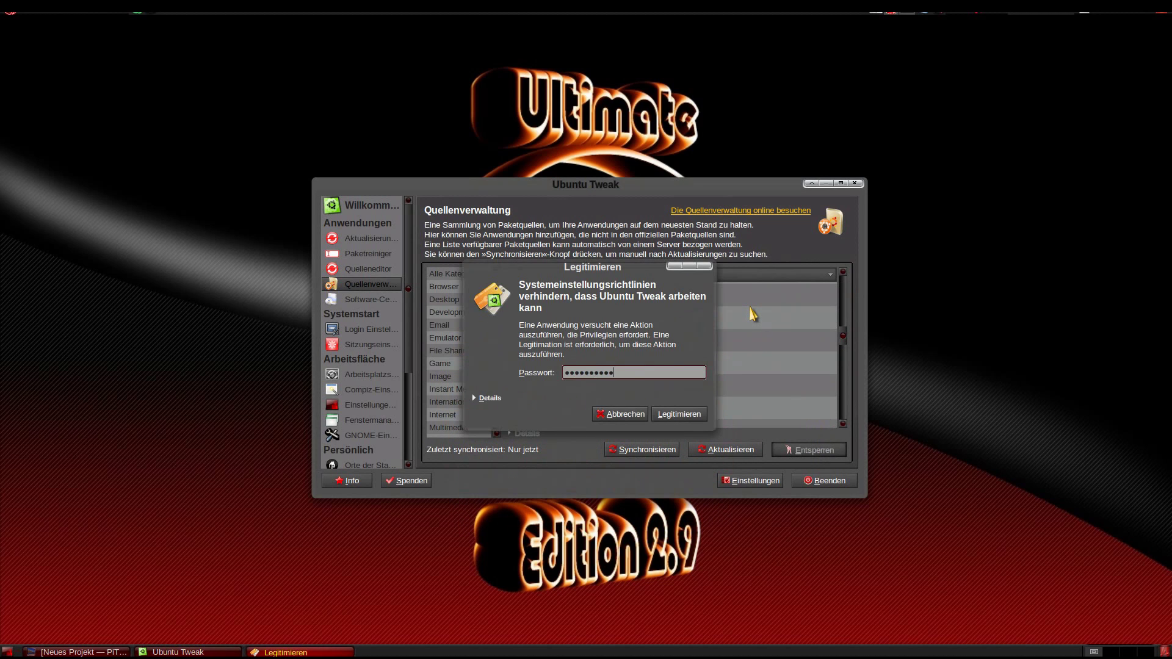
key("Return")
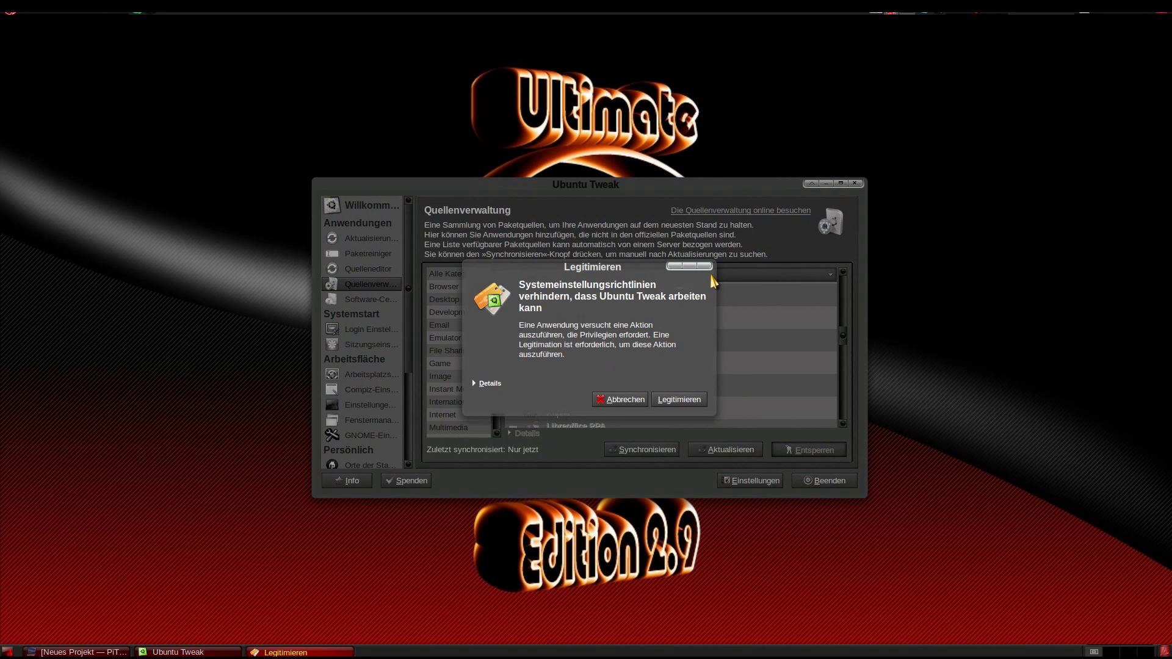
left_click(706, 269)
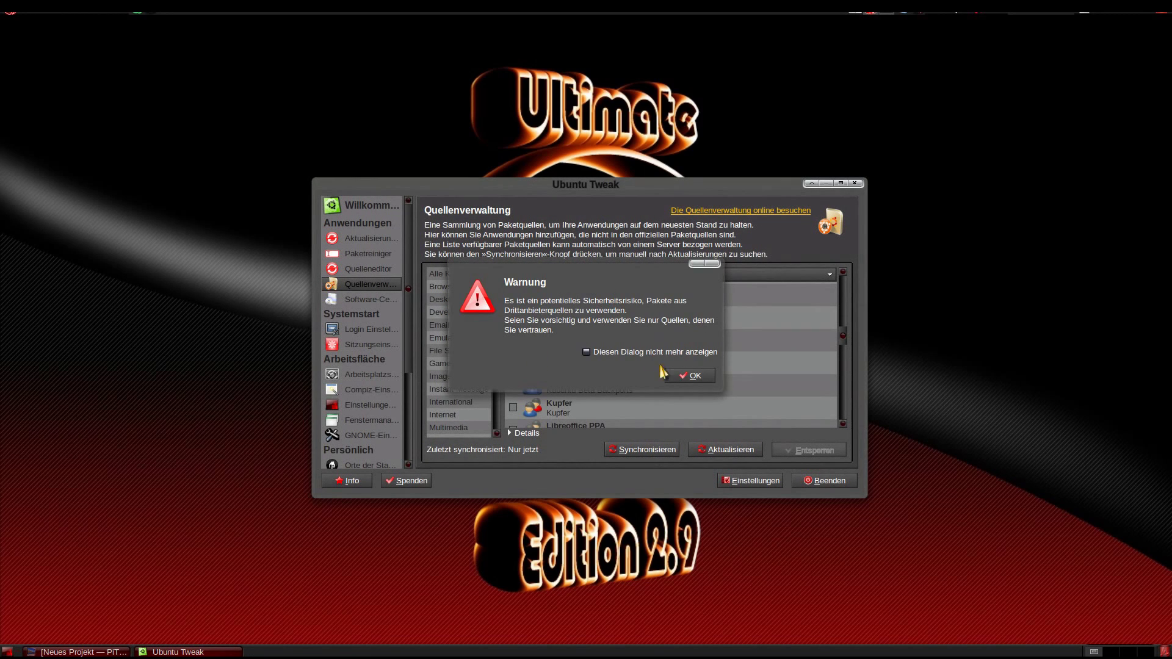
left_click(682, 375)
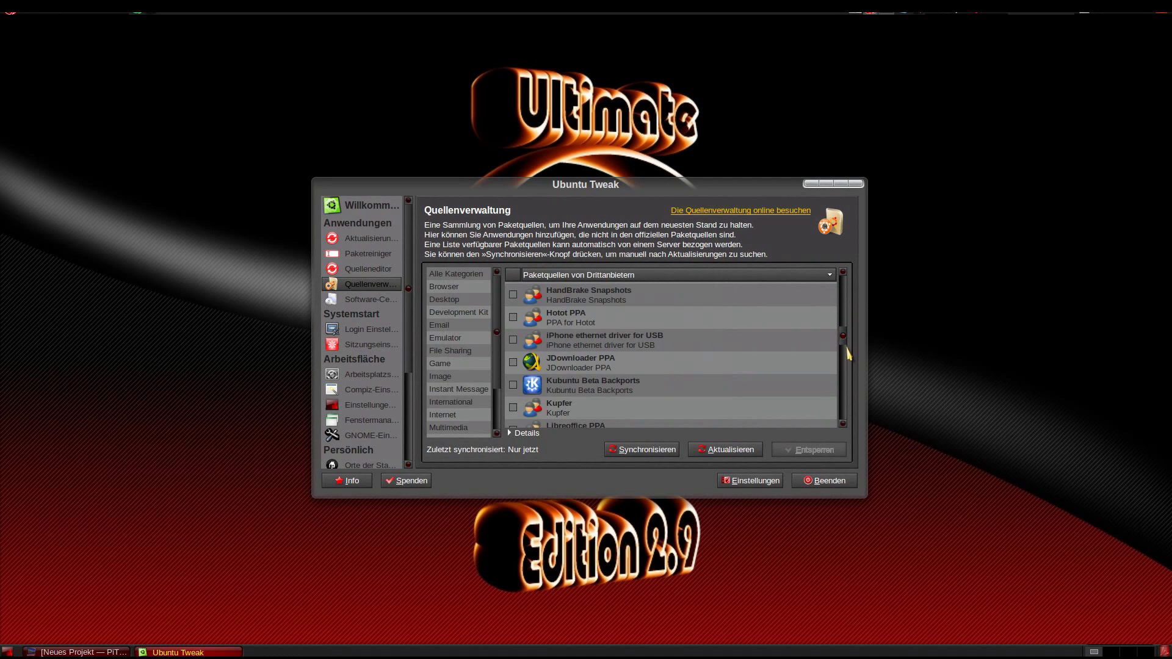
left_click_drag(851, 342, 847, 430)
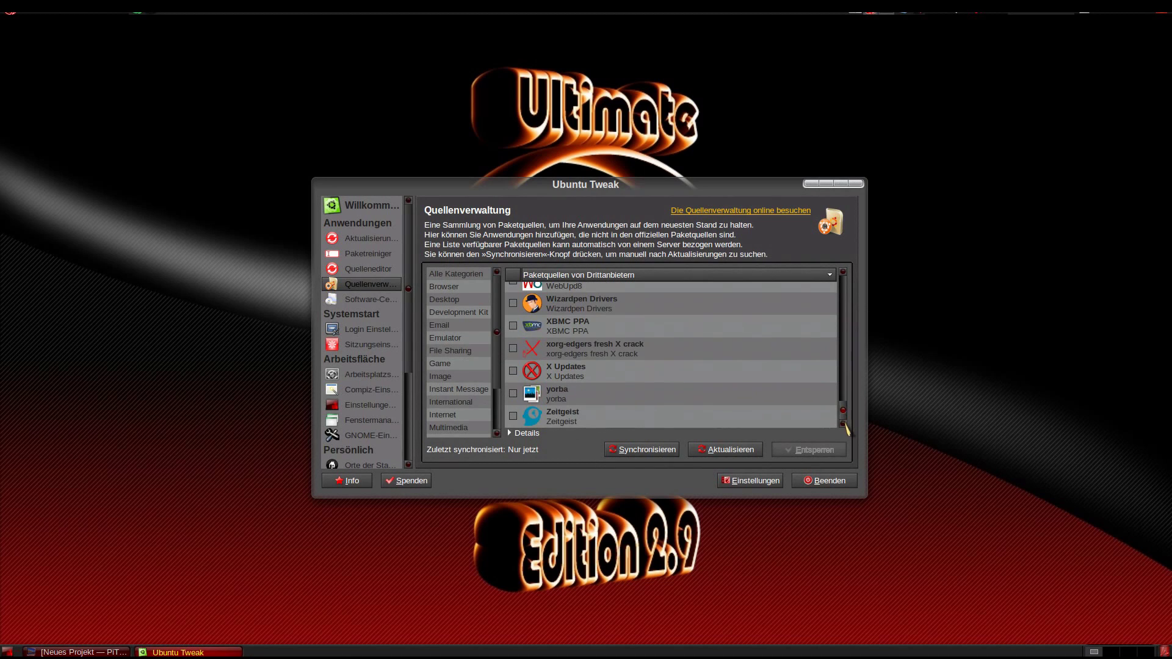
Step: Select the XBMC PPA and filter the sources by the Development Kit and Internet categories
left_click(569, 329)
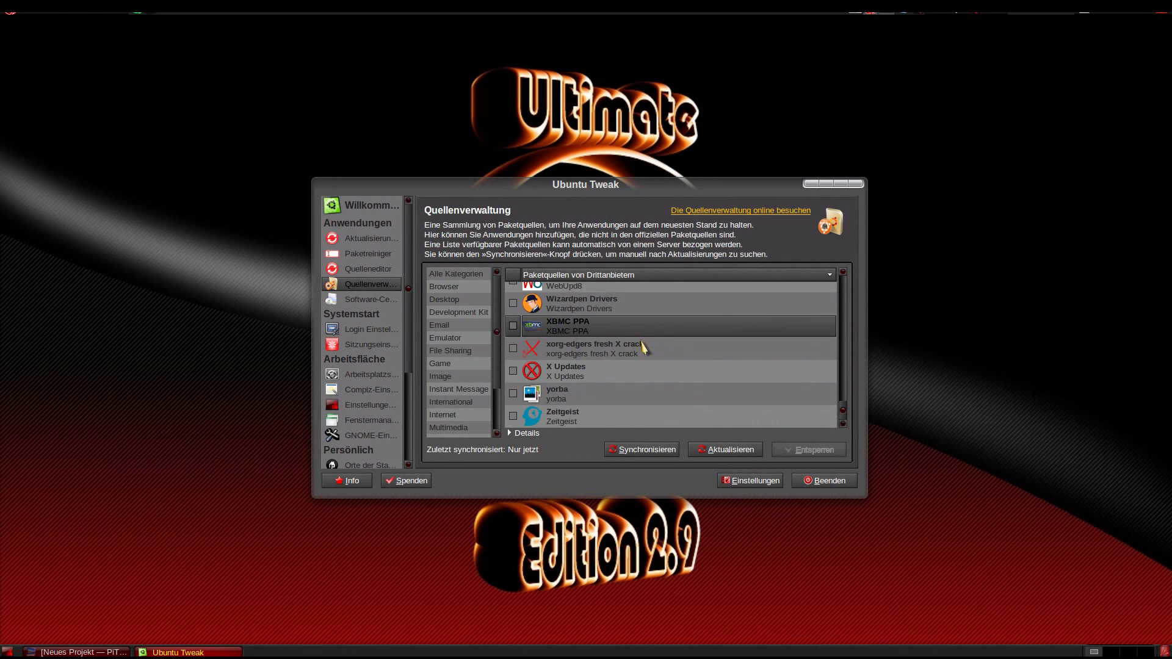
scroll(632, 417, "up", 2)
scroll(623, 394, "up", 2)
scroll(615, 381, "up", 1)
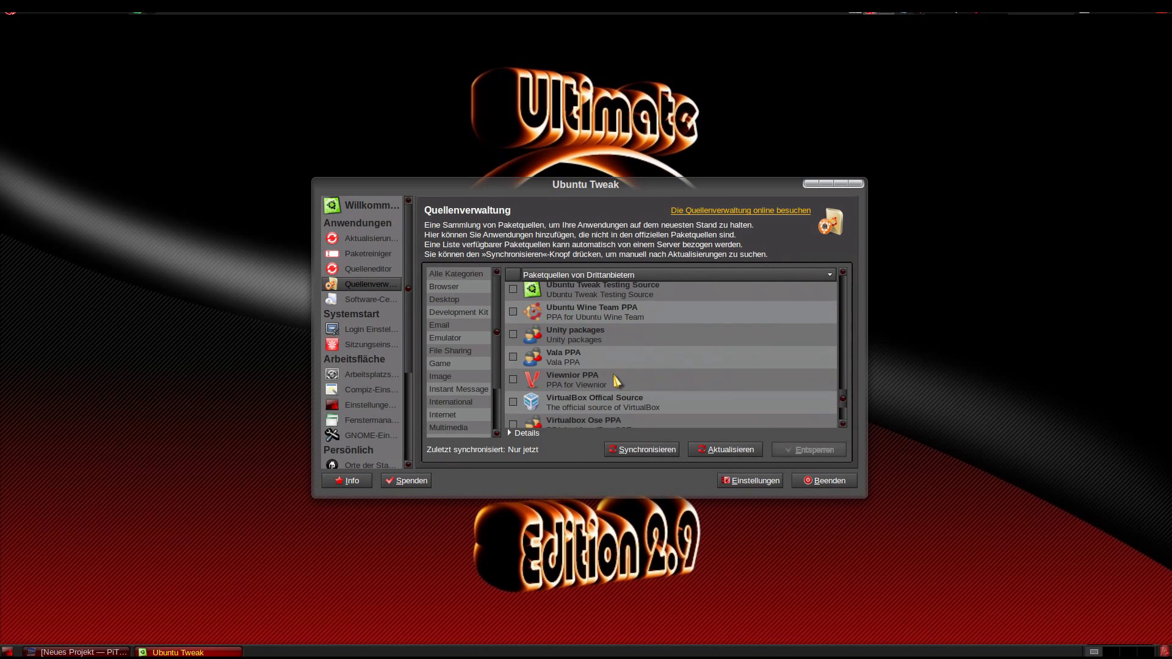
scroll(610, 408, "up", 2)
scroll(617, 403, "up", 1)
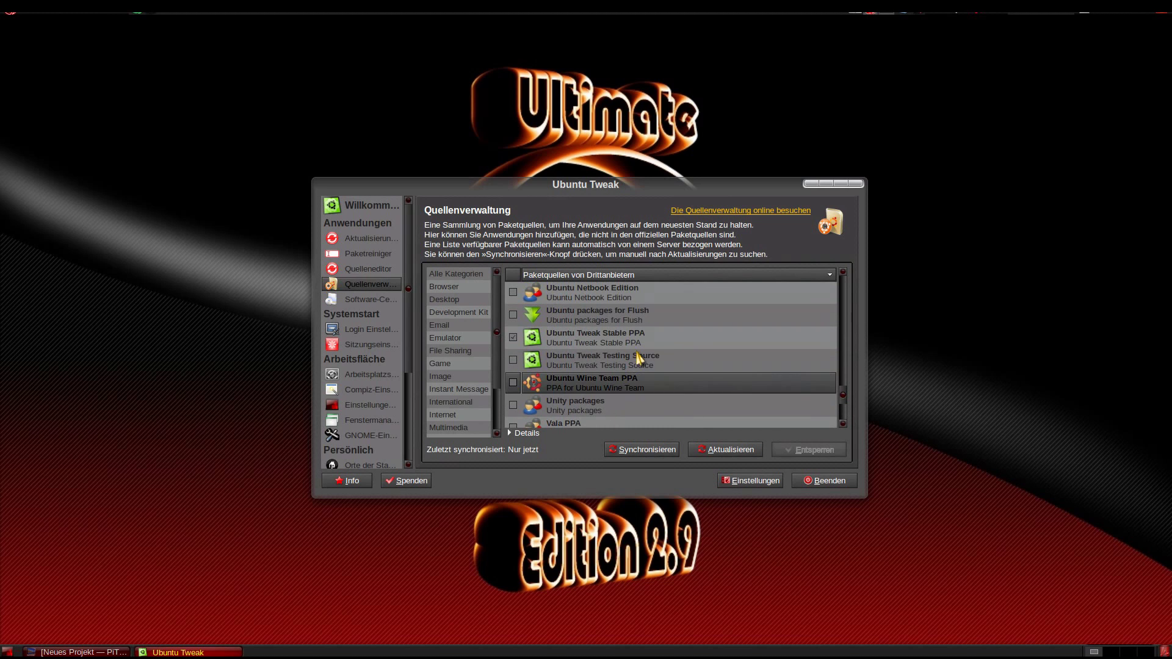
scroll(633, 353, "up", 2)
scroll(632, 344, "up", 2)
scroll(636, 348, "up", 2)
scroll(639, 393, "up", 1)
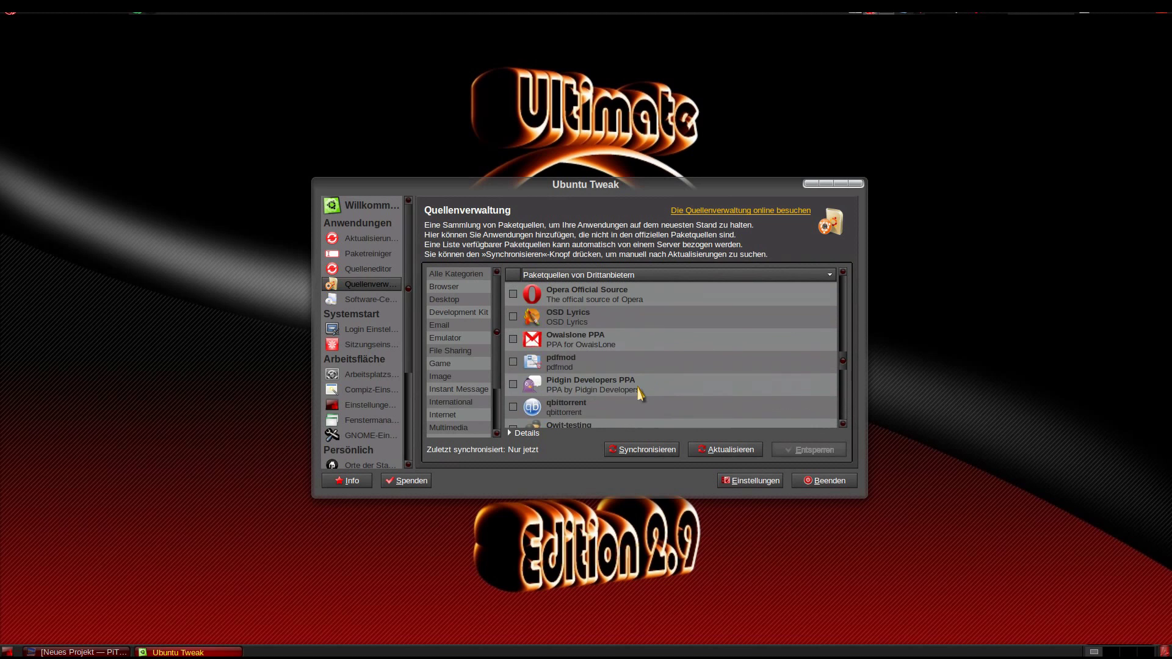
scroll(640, 393, "up", 2)
scroll(639, 392, "up", 2)
left_click(461, 313)
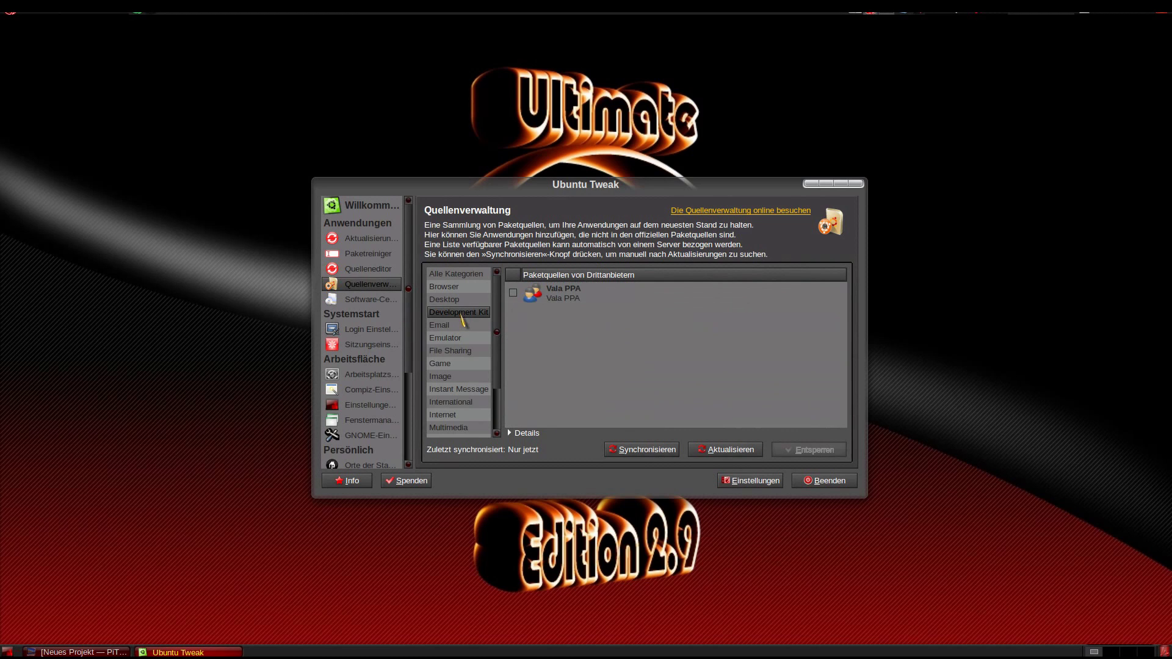
left_click(458, 415)
scroll(456, 417, "down", 2)
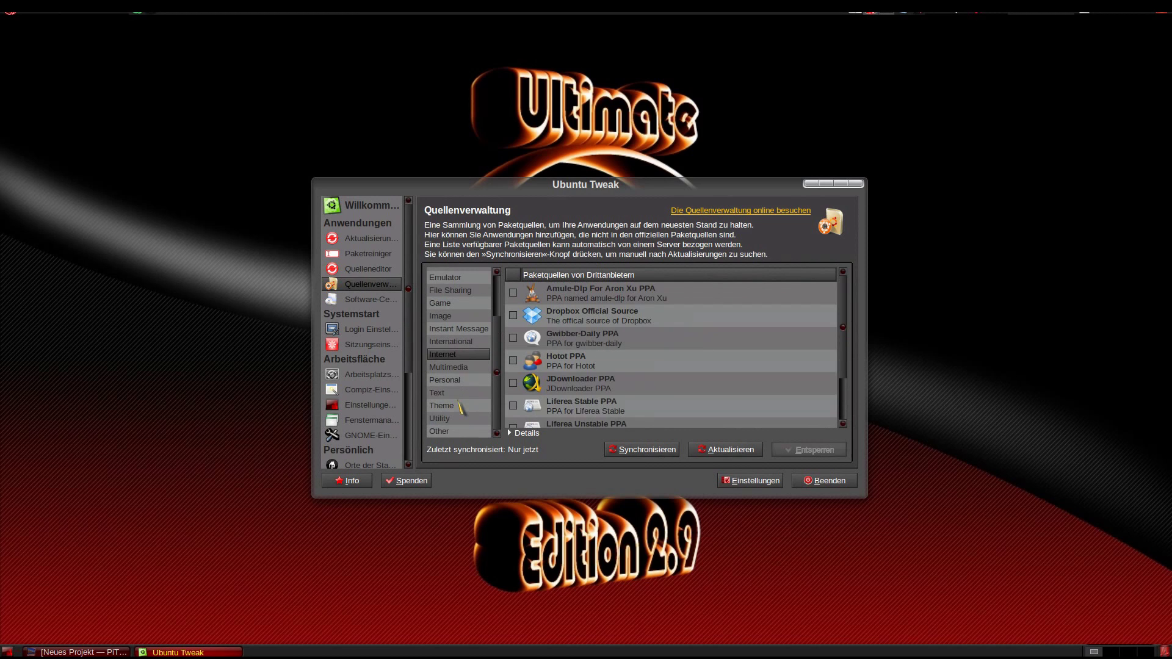
left_click(460, 408)
left_click(463, 418)
left_click(383, 306)
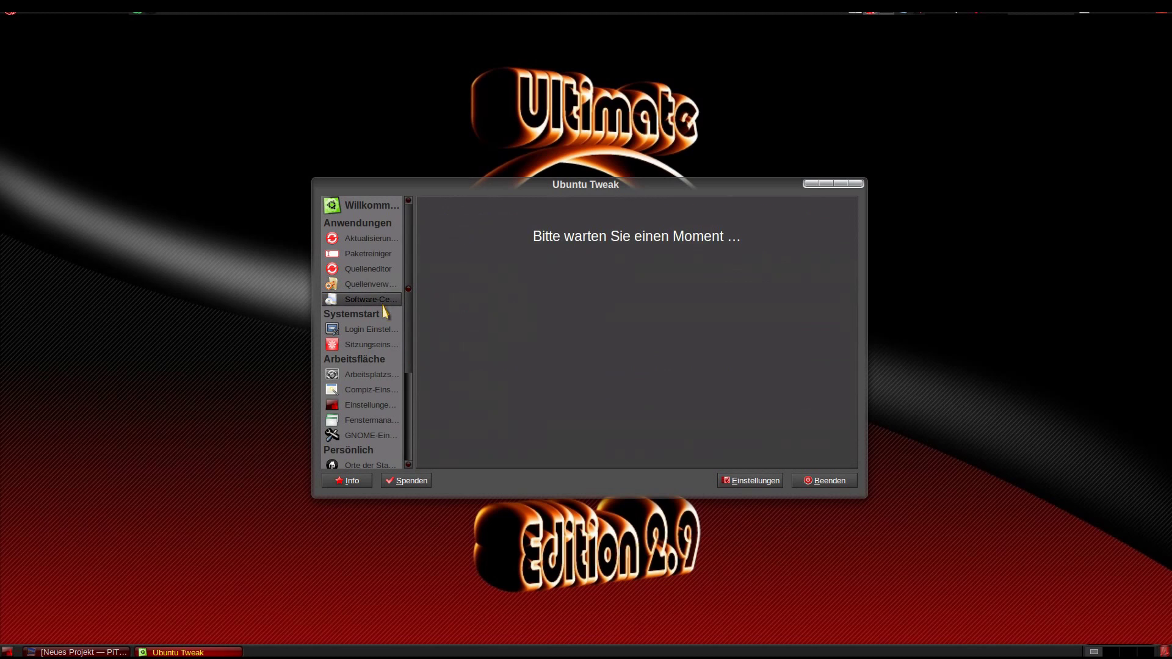
Step: Update the Software-Center application data and select Warzone 2100 in the list
left_click(661, 364)
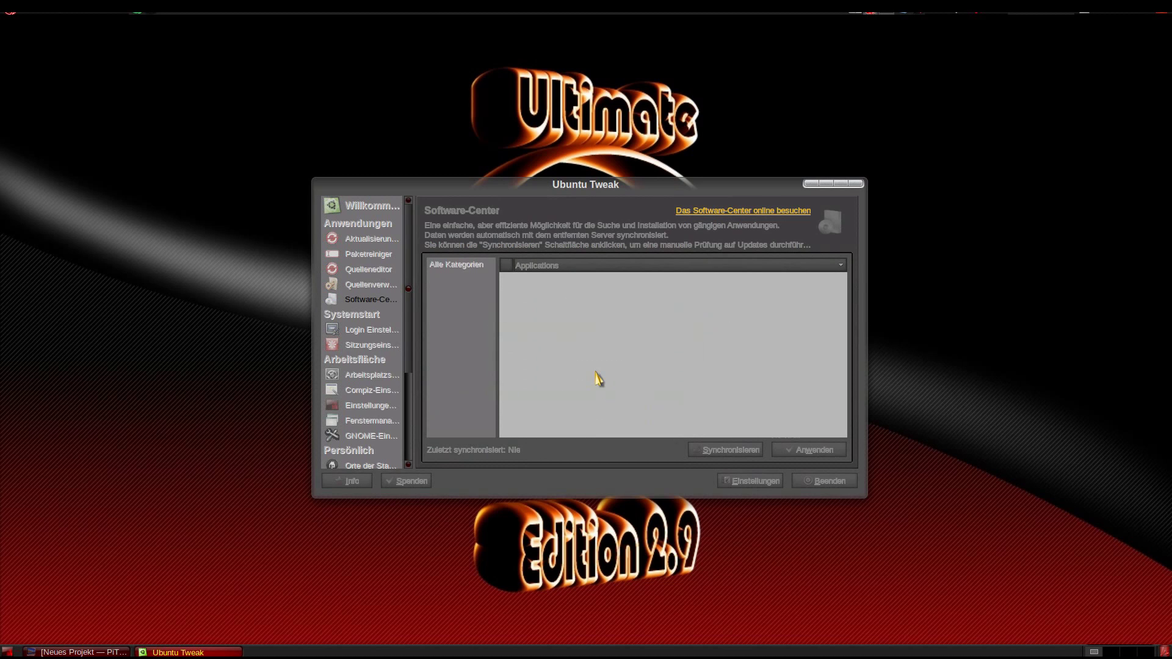
scroll(708, 320, "down", 3)
scroll(724, 317, "down", 3)
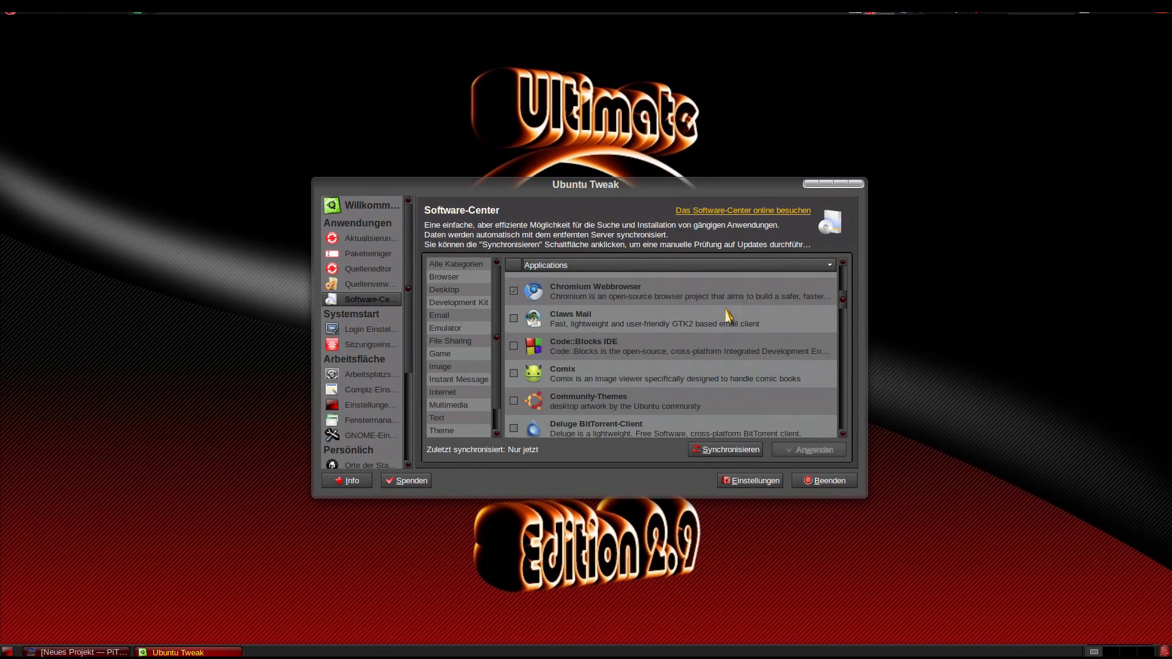
scroll(728, 317, "down", 3)
scroll(730, 316, "down", 3)
scroll(730, 317, "down", 2)
scroll(730, 317, "down", 2)
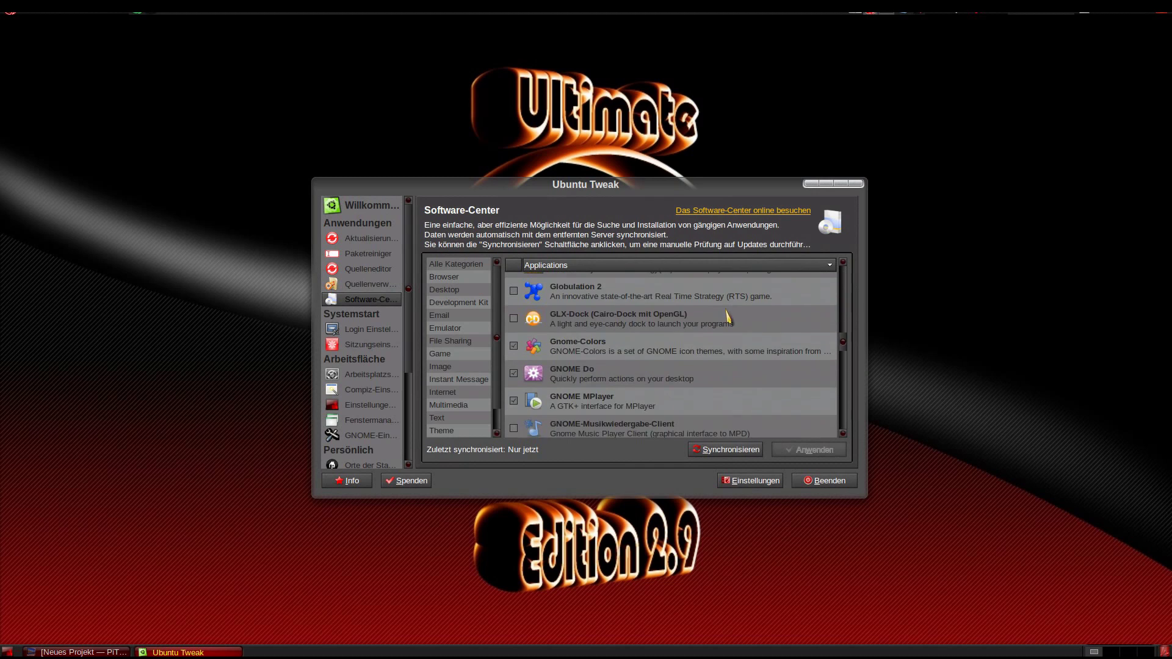
scroll(731, 317, "down", 2)
scroll(730, 317, "down", 2)
scroll(730, 317, "down", 2)
scroll(731, 318, "down", 2)
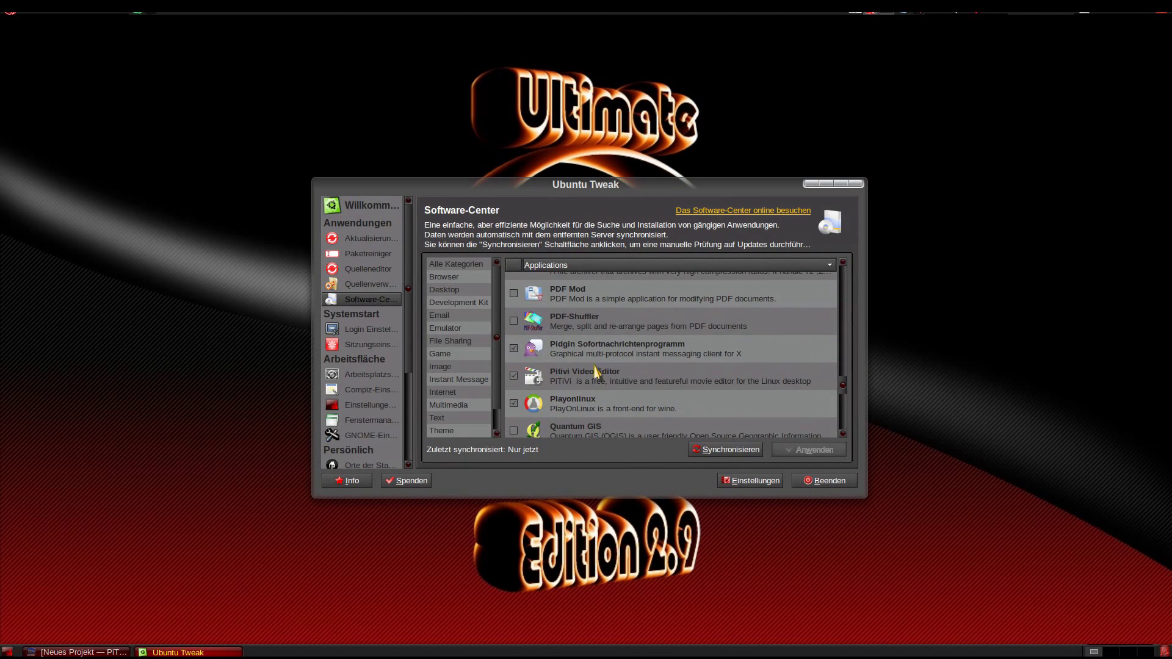
scroll(599, 373, "down", 3)
scroll(746, 419, "down", 2)
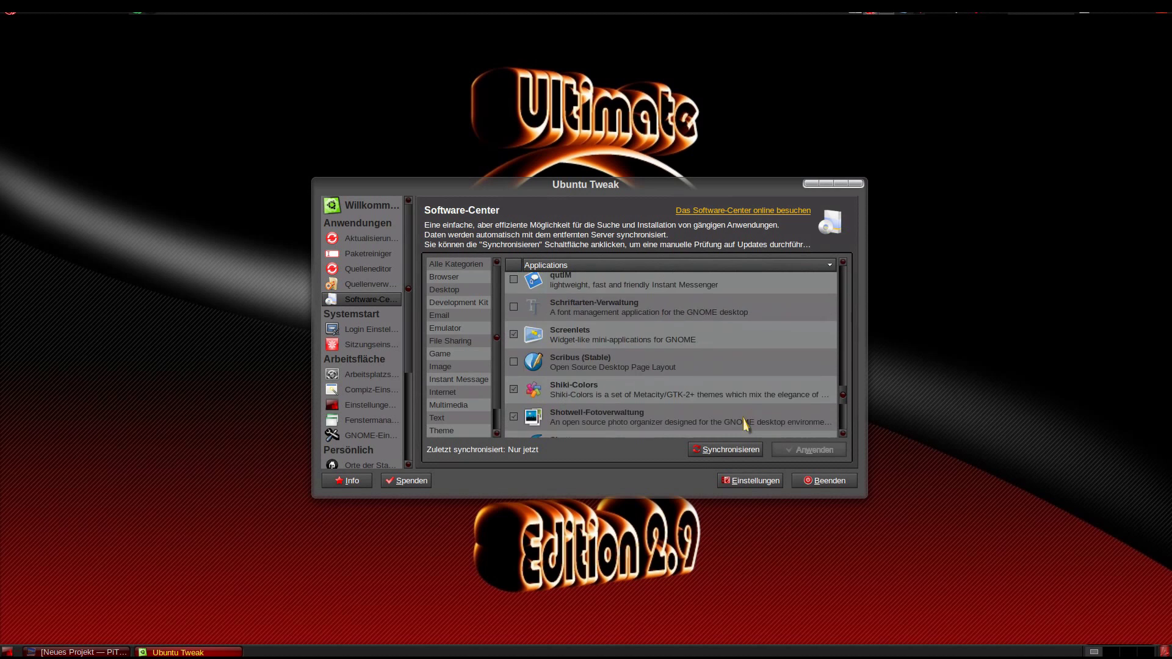
scroll(747, 412, "down", 3)
scroll(746, 405, "down", 3)
scroll(743, 403, "down", 3)
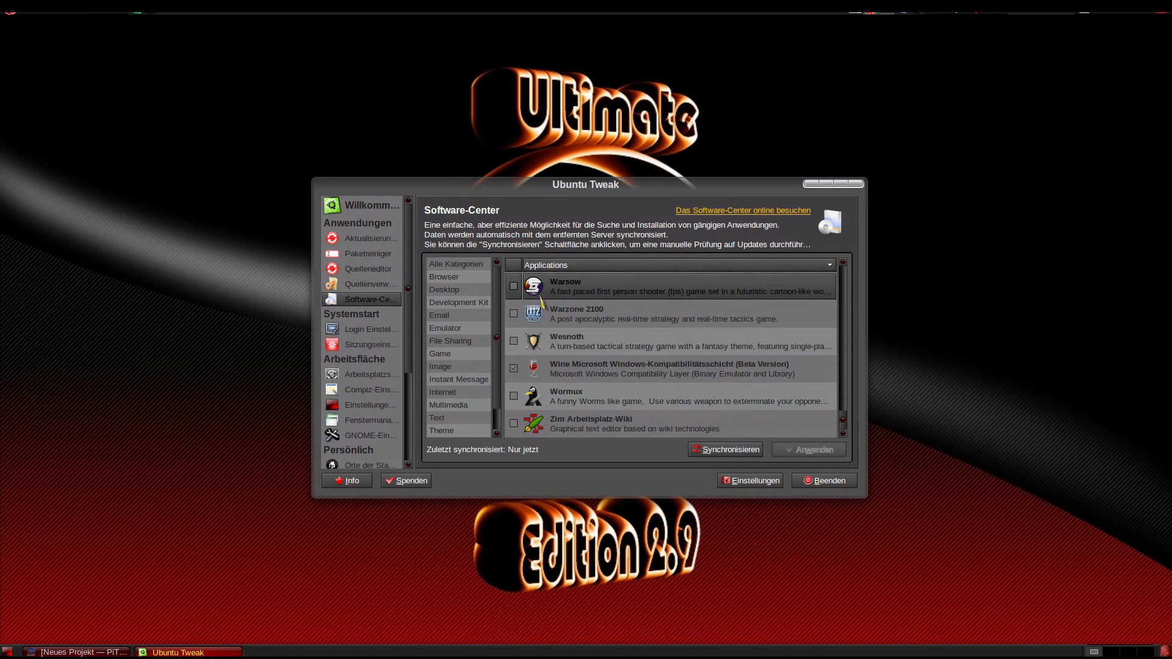
left_click(542, 325)
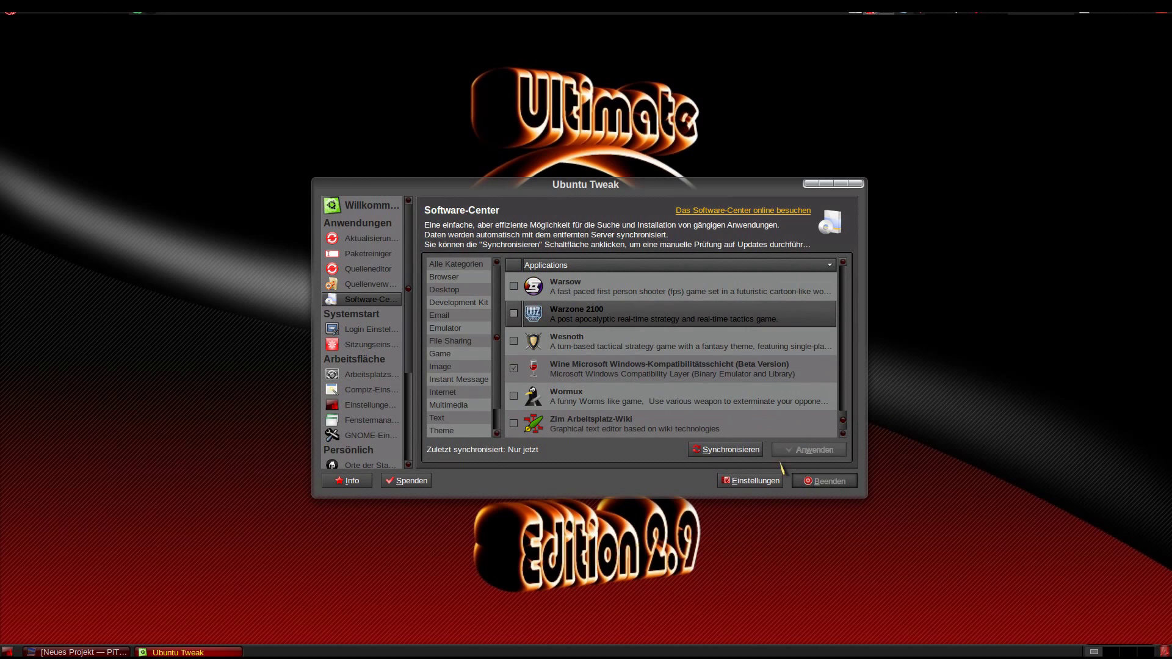
left_click(11, 11)
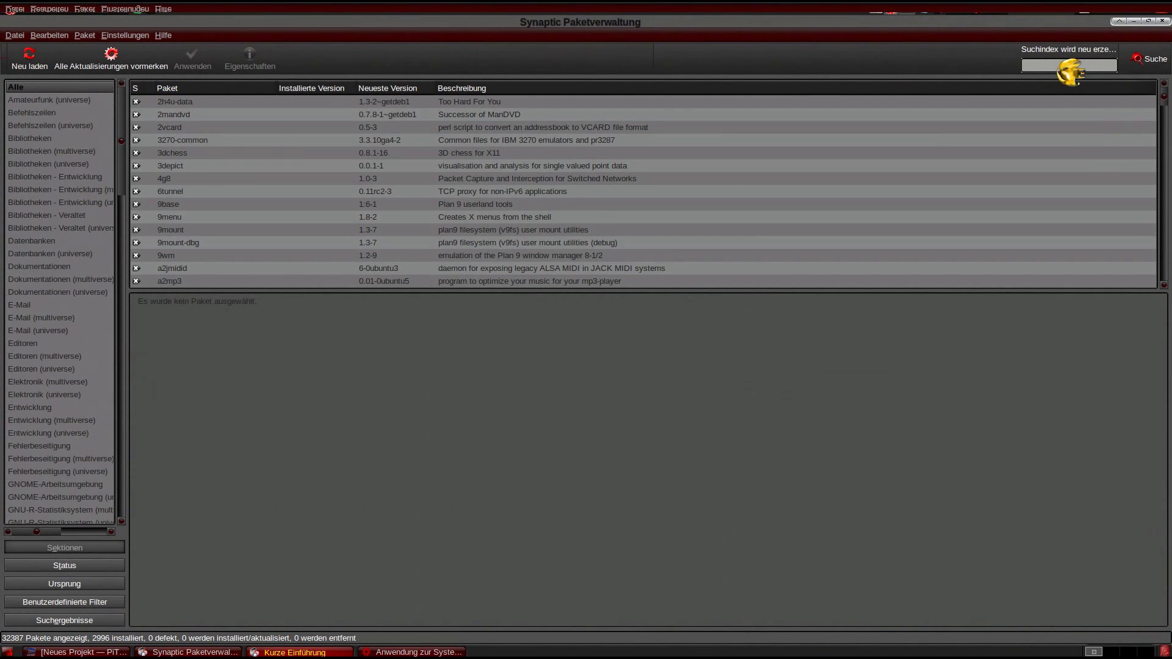
Step: Dismiss Synaptic's short introduction dialog
left_click(707, 454)
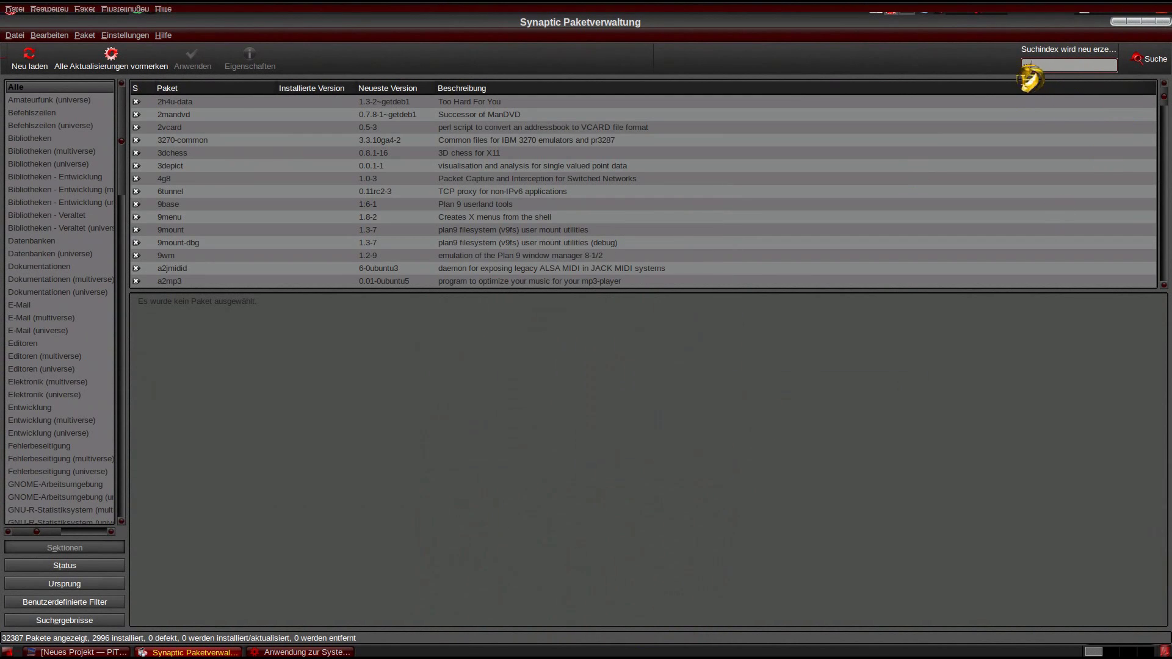
type("wi")
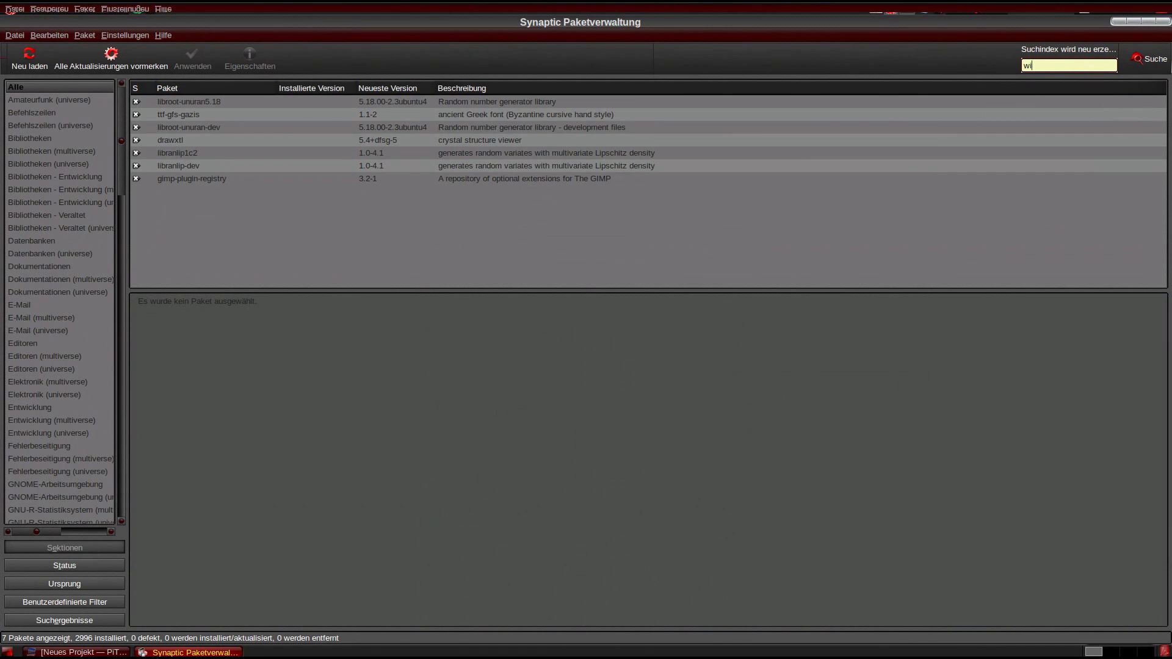
type("enne")
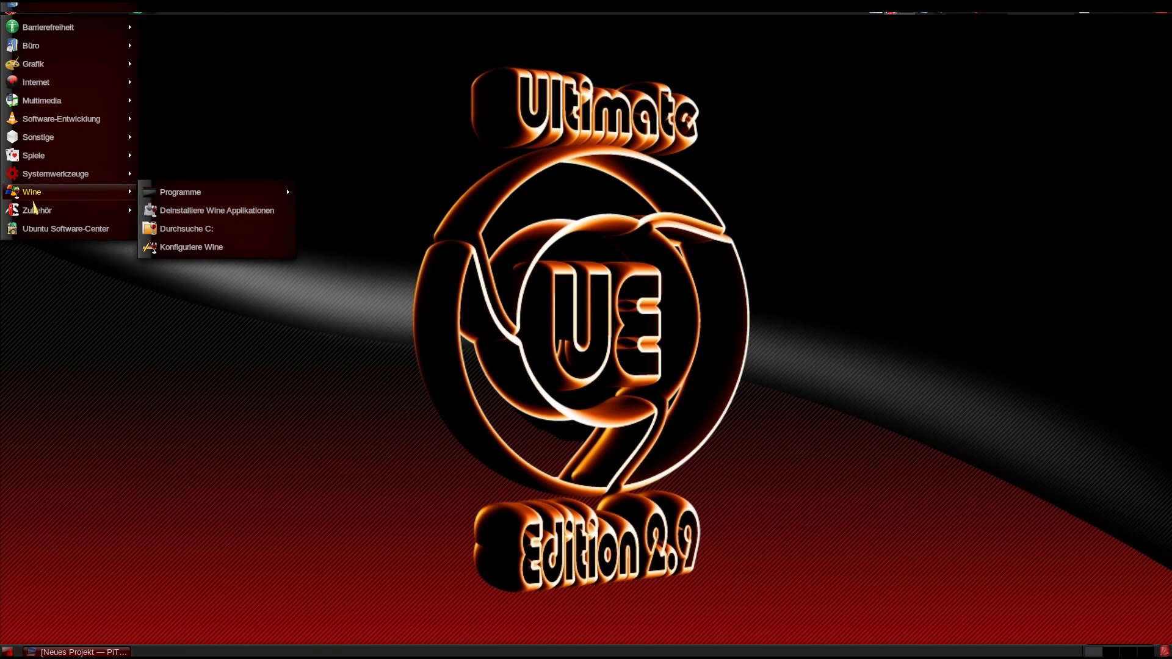
mouse_move(38, 209)
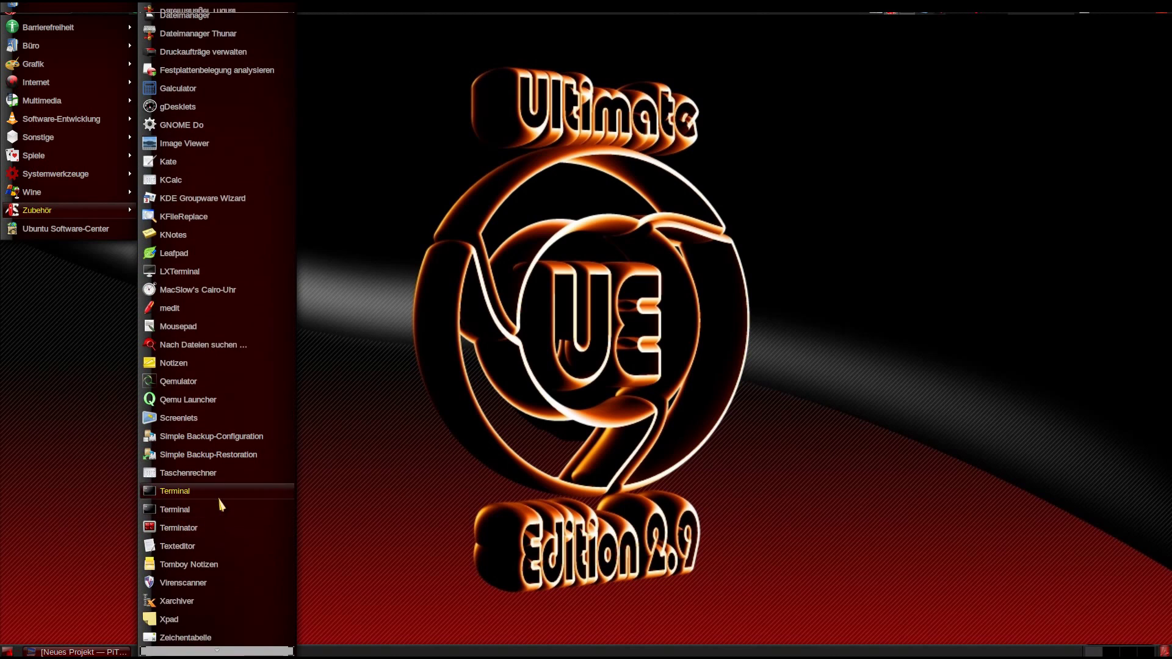
Step: Launch Xpad from Zubehör and close its Hilfe help window
left_click(210, 503)
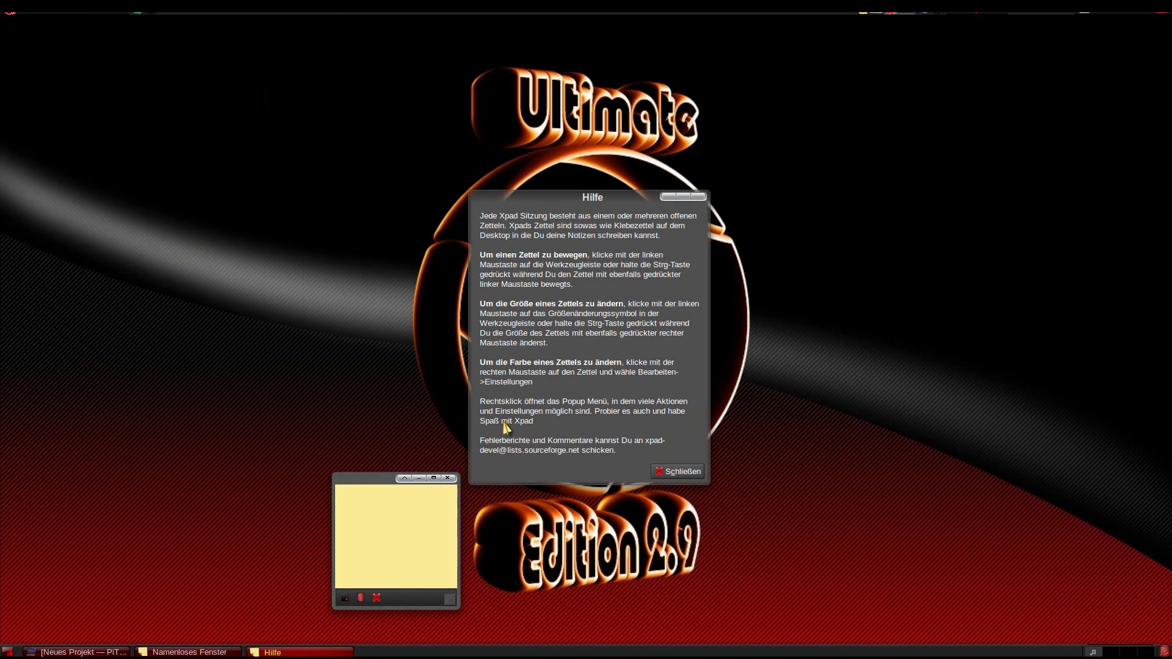
left_click(680, 472)
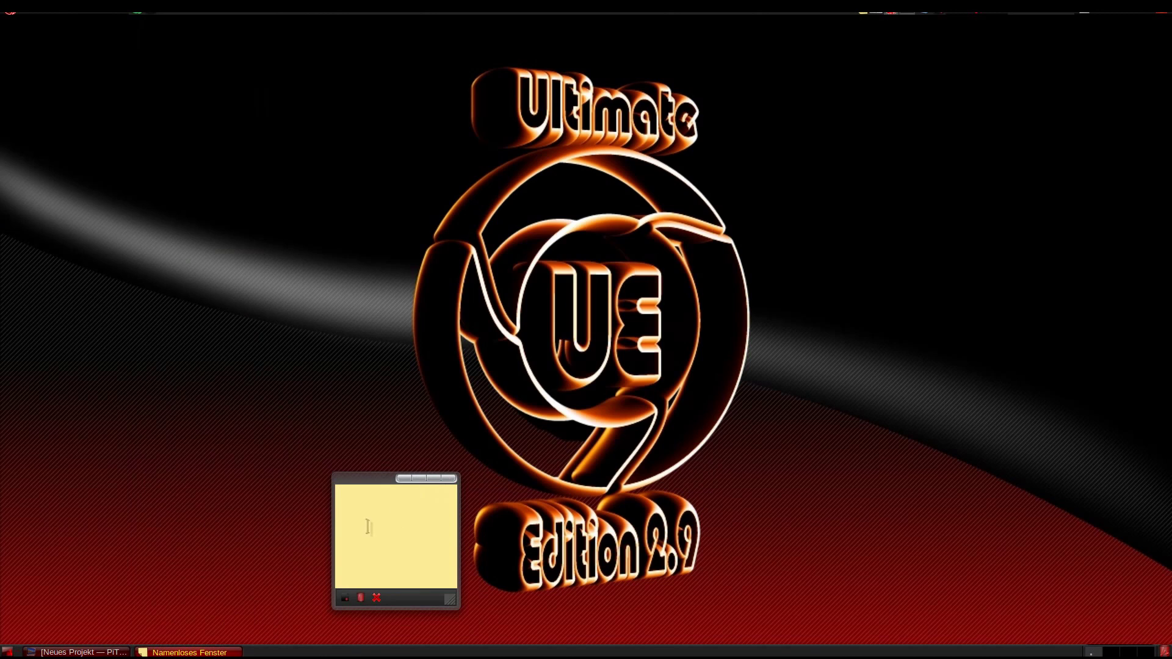
type("ojgrodjfgi")
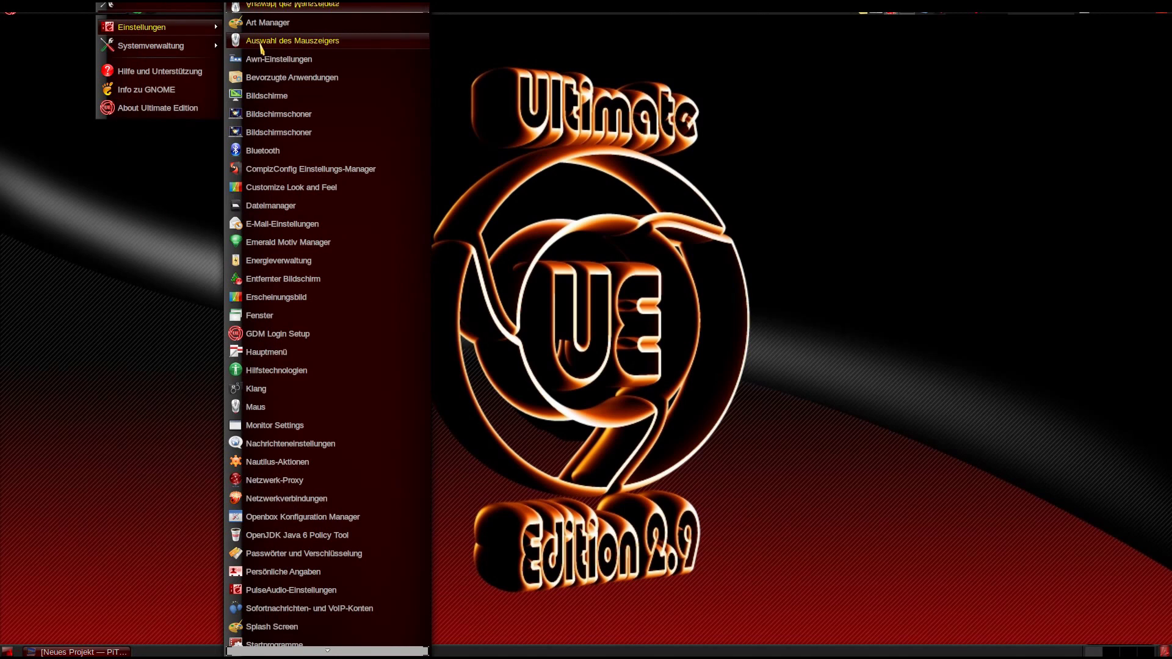
mouse_move(157, 26)
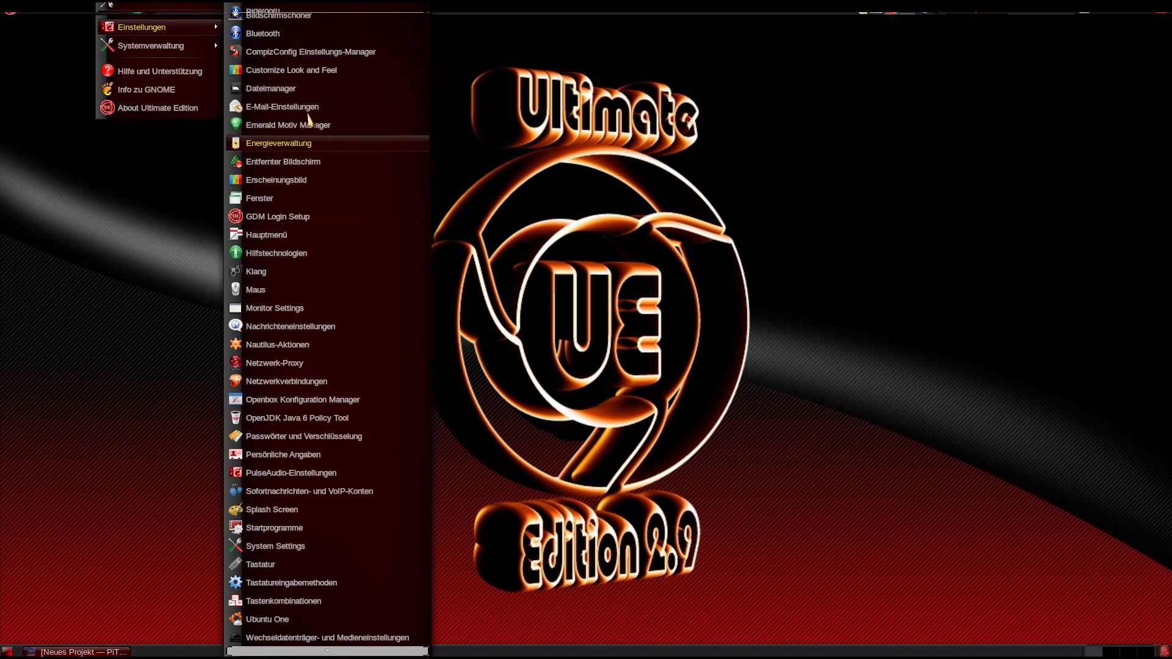
scroll(302, 138, "up", 1)
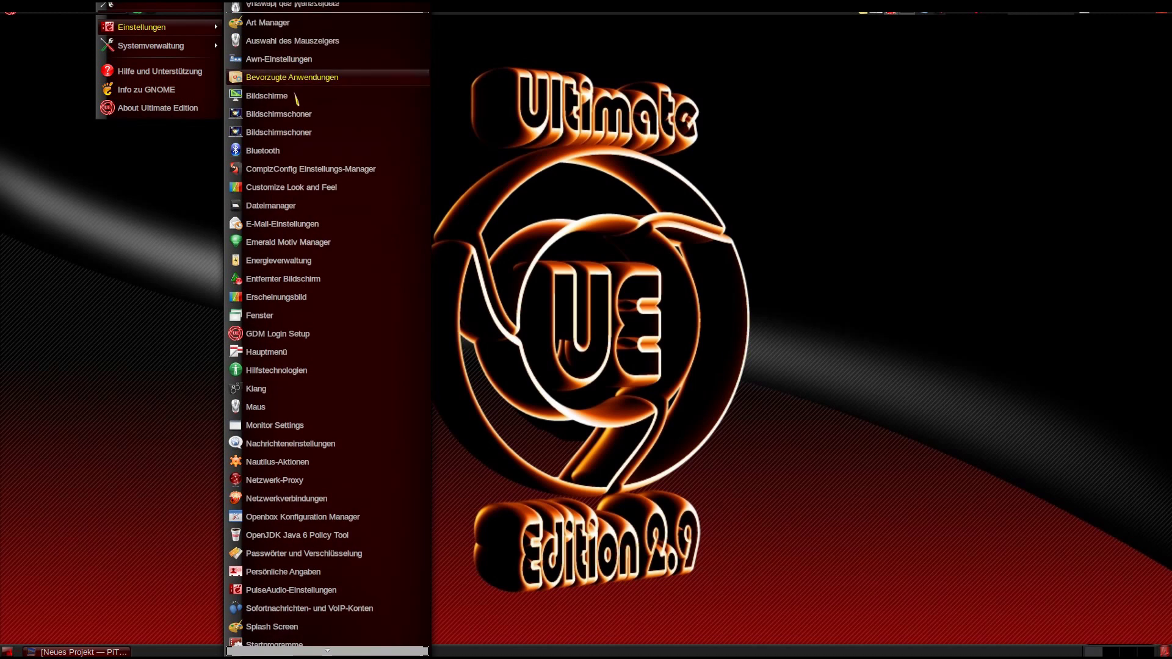
scroll(302, 137, "up", 1)
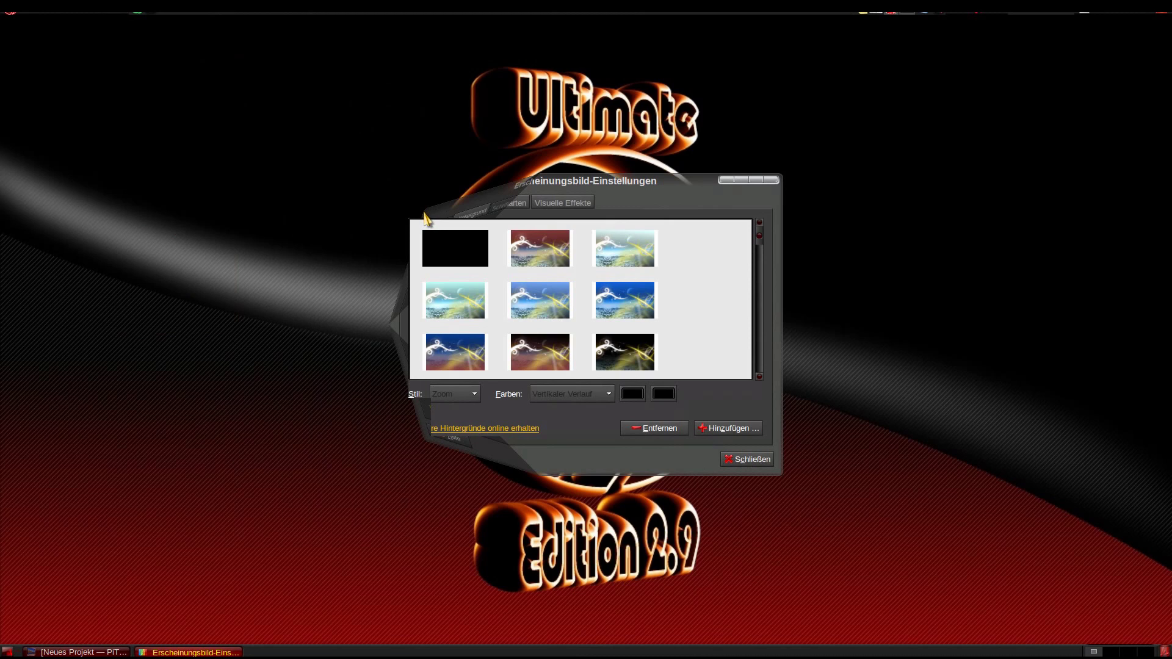
Step: Try the red swirl, gold logo, wooden planks, carbon, spotlight and black wallpapers, then apply perforated metal
left_click(550, 261)
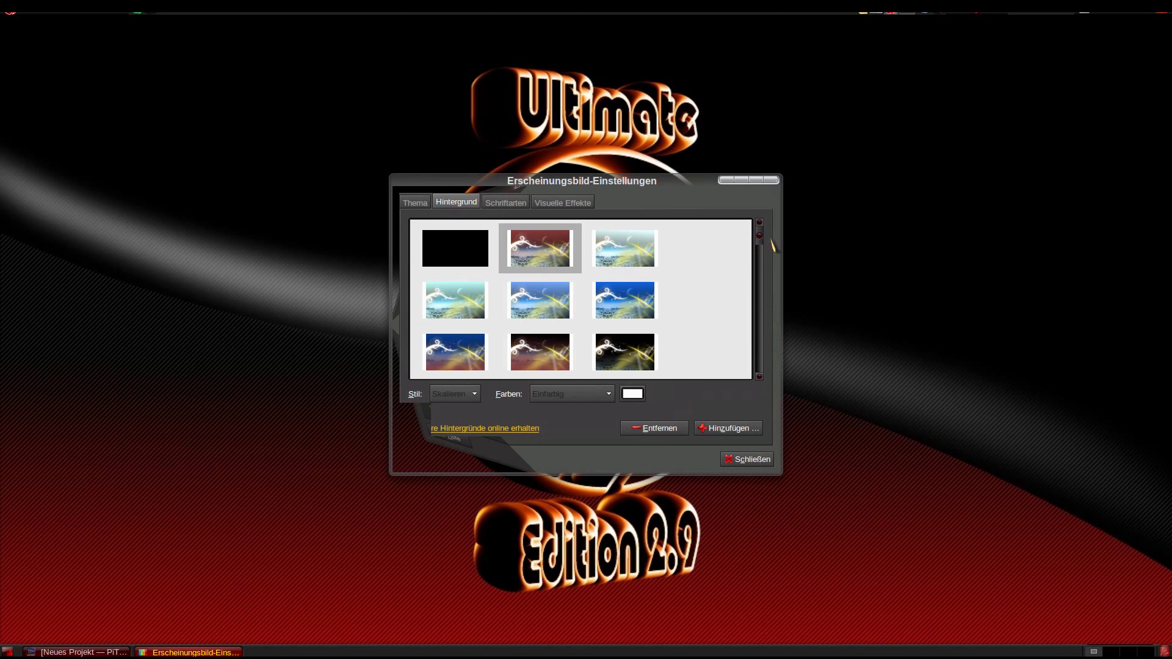
scroll(762, 245, "down", 5)
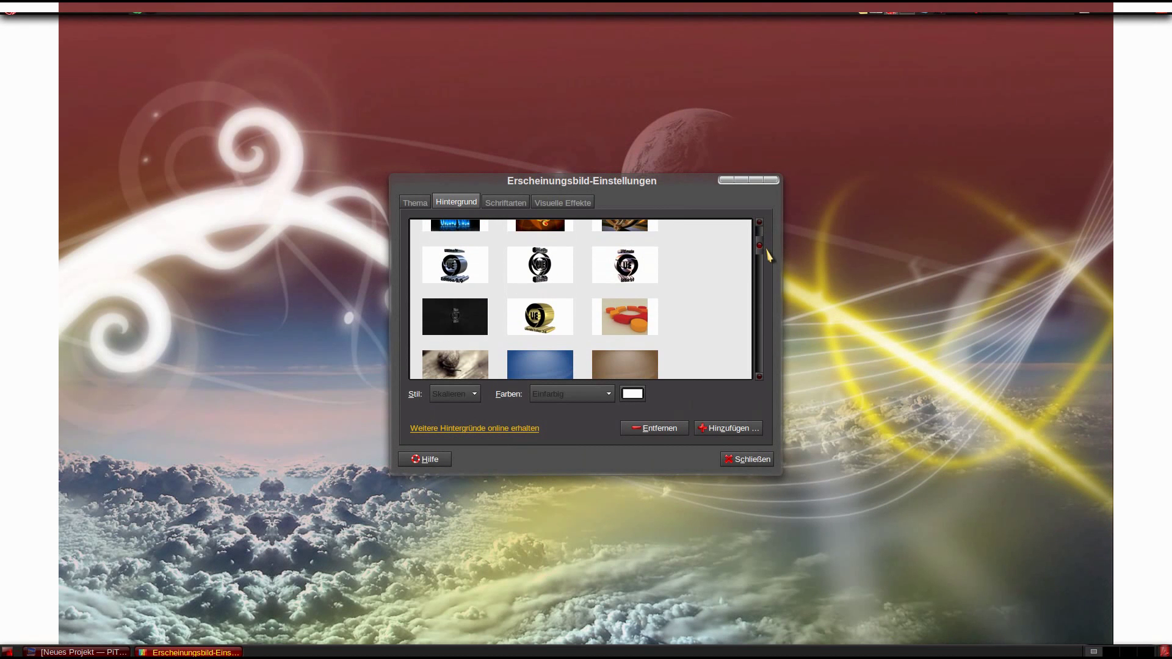
left_click(537, 321)
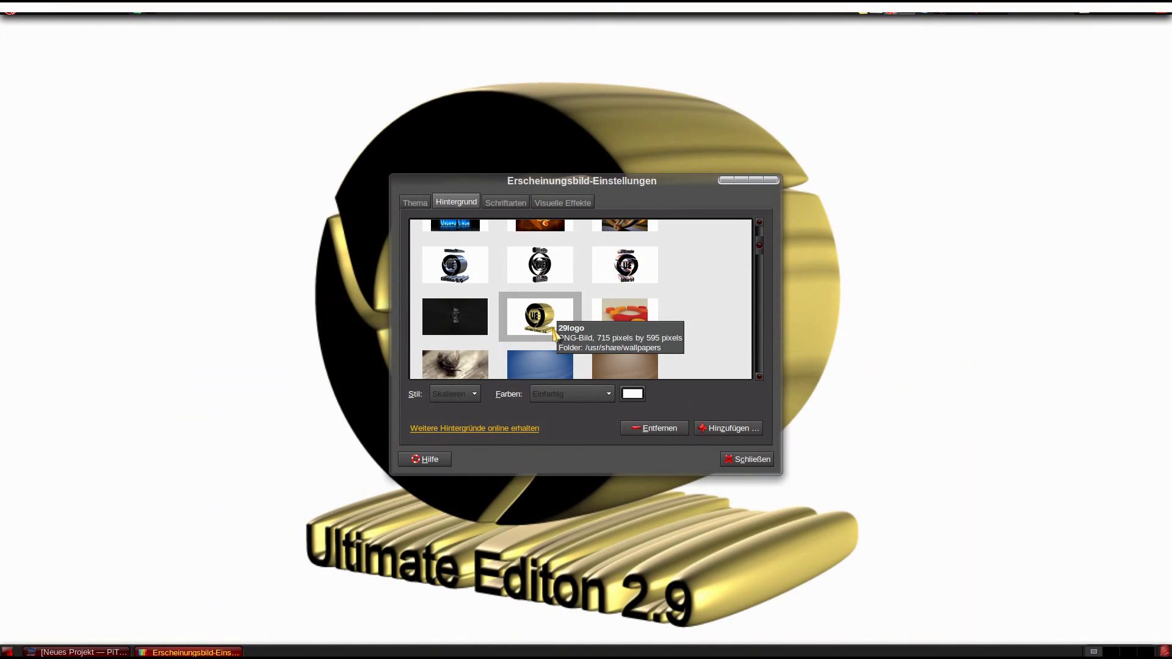
scroll(724, 281, "down", 1)
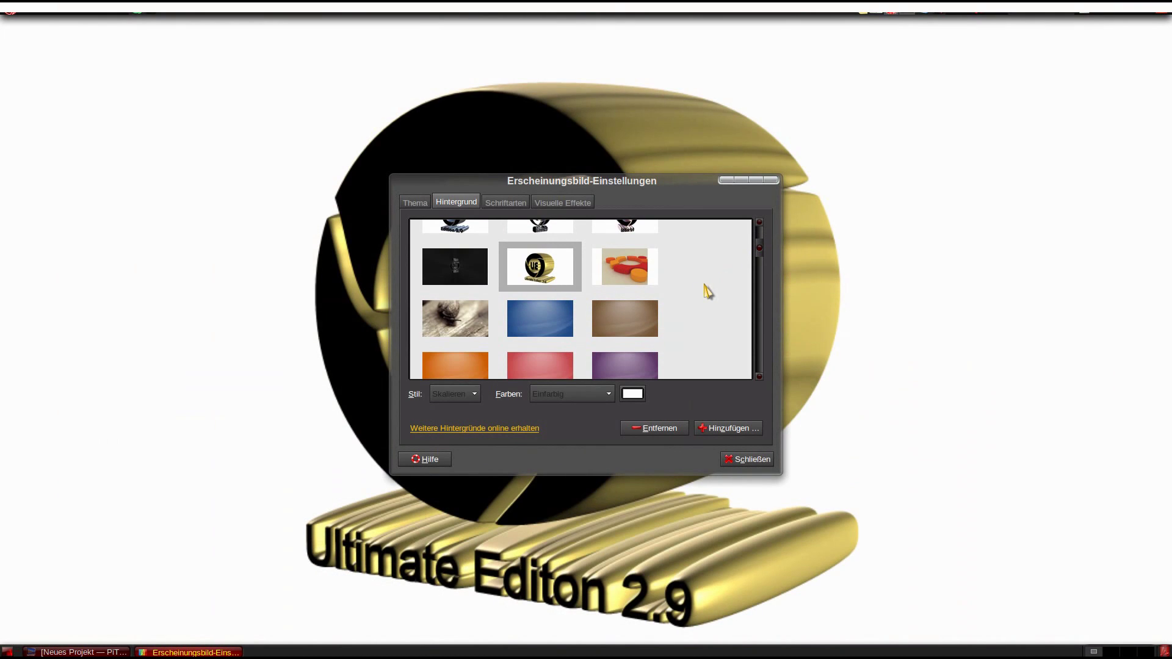
scroll(706, 291, "down", 1)
scroll(707, 291, "down", 1)
scroll(696, 294, "down", 1)
scroll(674, 298, "down", 1)
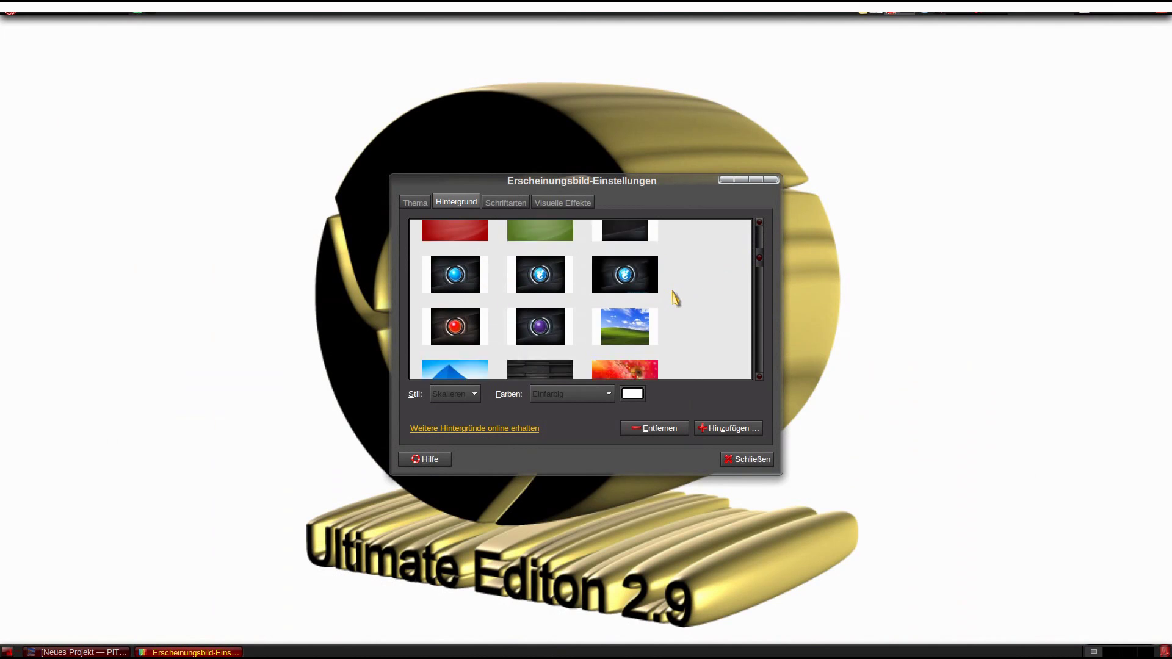
scroll(673, 297, "down", 1)
left_click(544, 328)
scroll(568, 297, "down", 2)
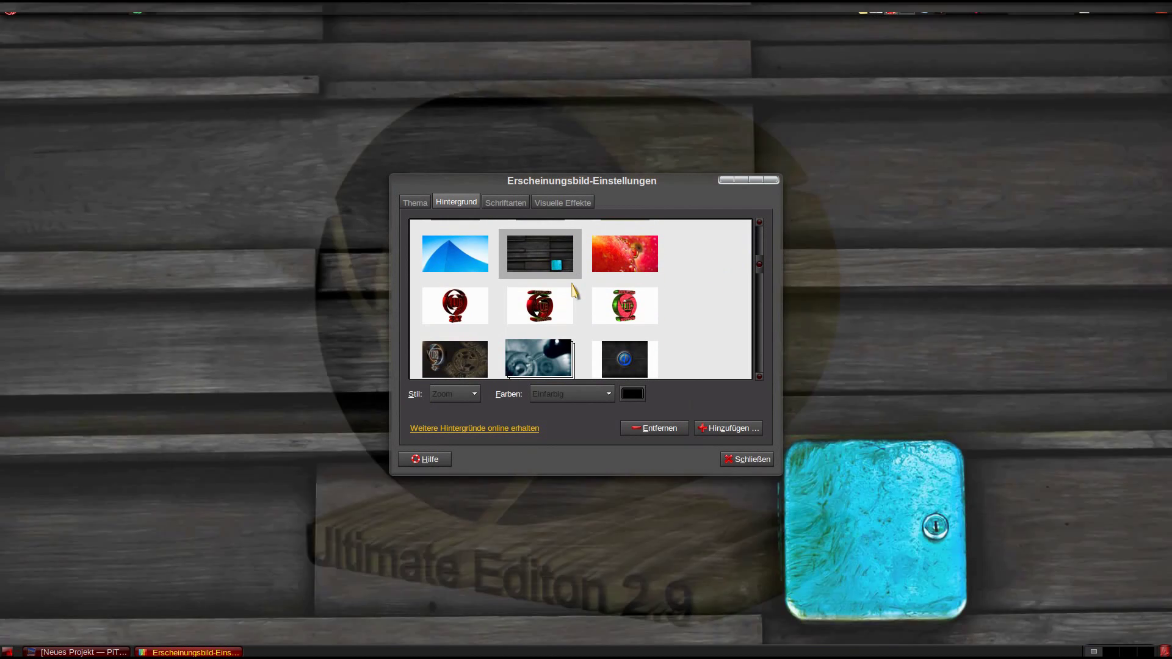
scroll(593, 305, "down", 2)
scroll(594, 305, "down", 2)
scroll(598, 306, "down", 1)
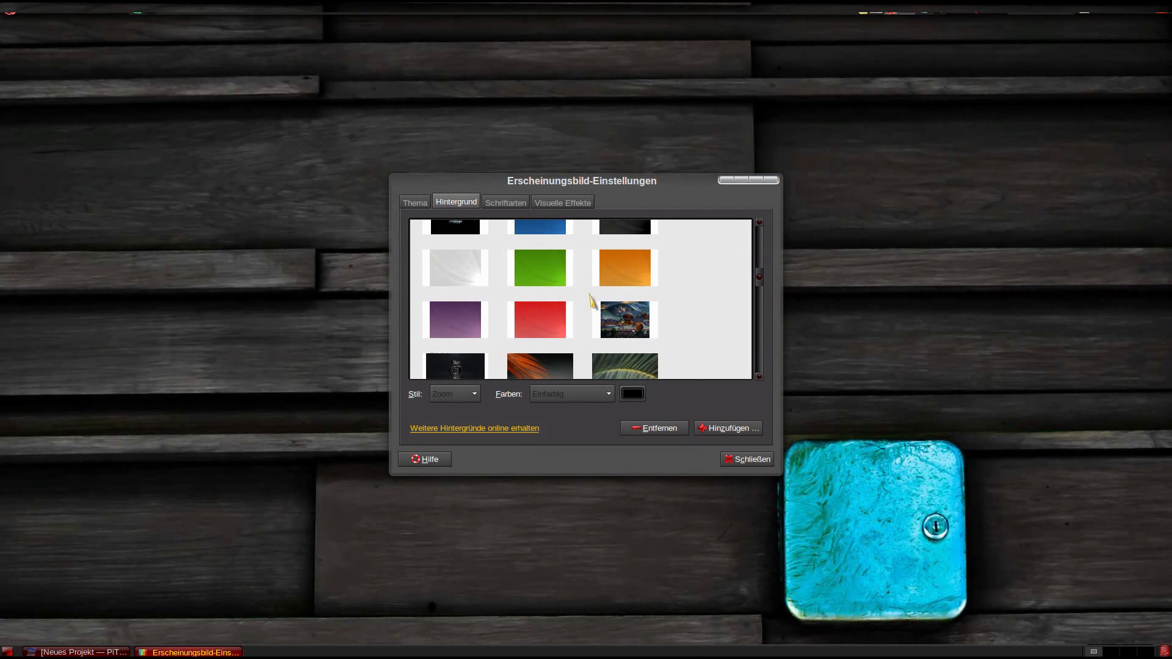
scroll(597, 306, "down", 2)
left_click(483, 337)
scroll(484, 338, "down", 2)
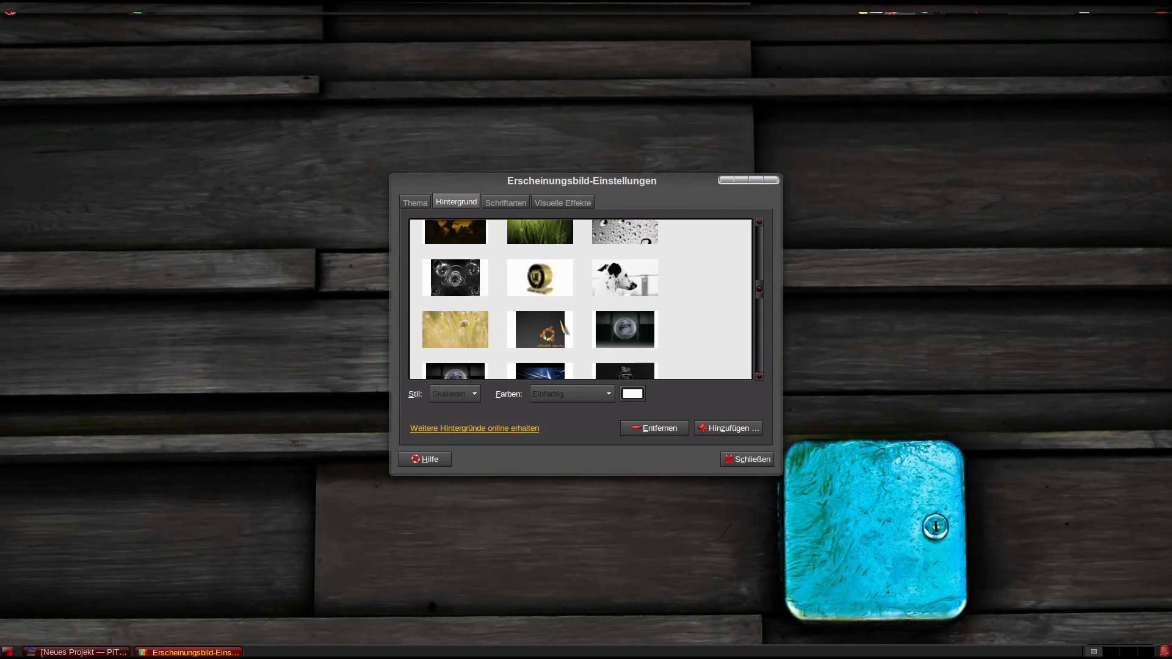
scroll(550, 302, "down", 2)
left_click(568, 278)
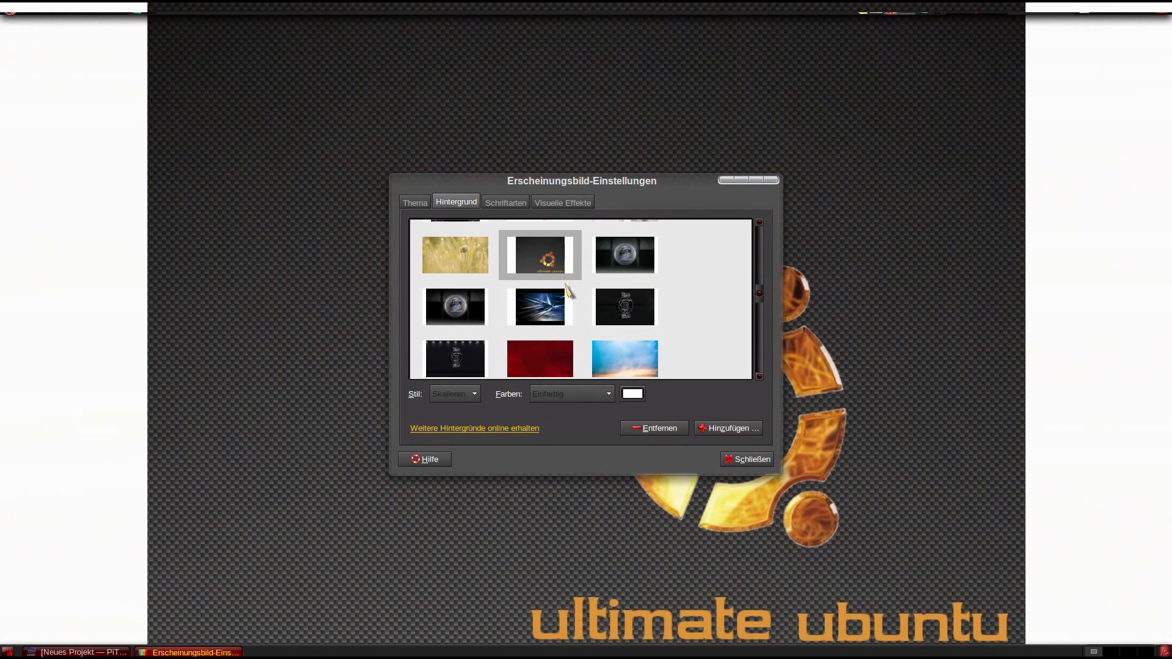
scroll(565, 285, "down", 1)
scroll(566, 285, "down", 1)
left_click(444, 282)
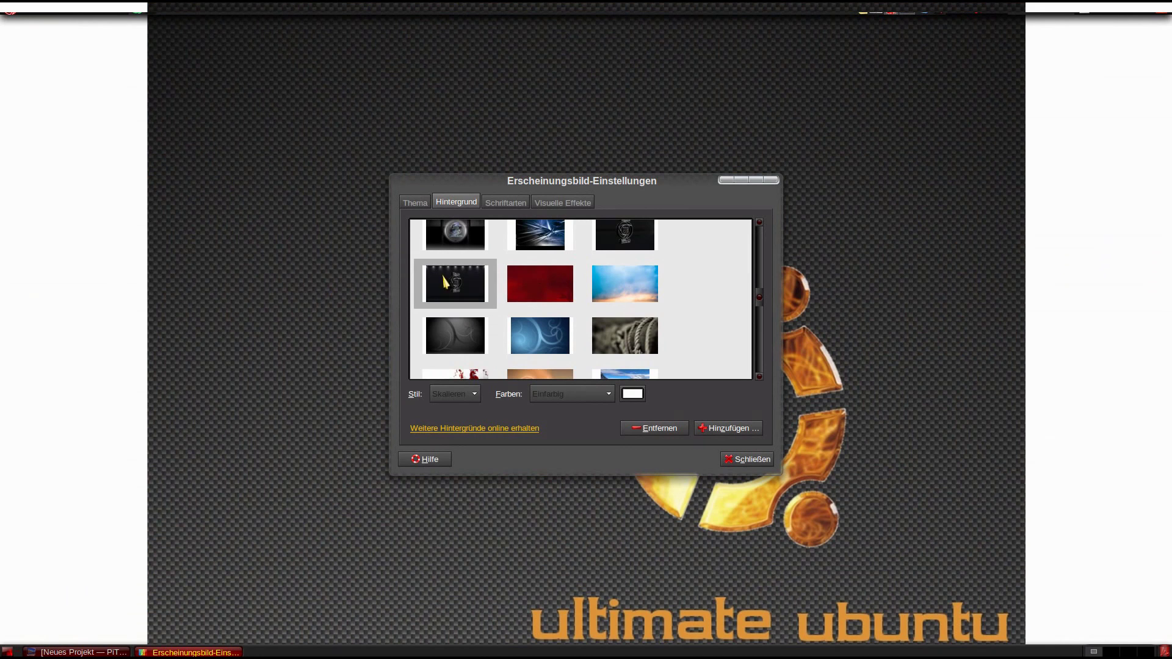
scroll(578, 310, "down", 2)
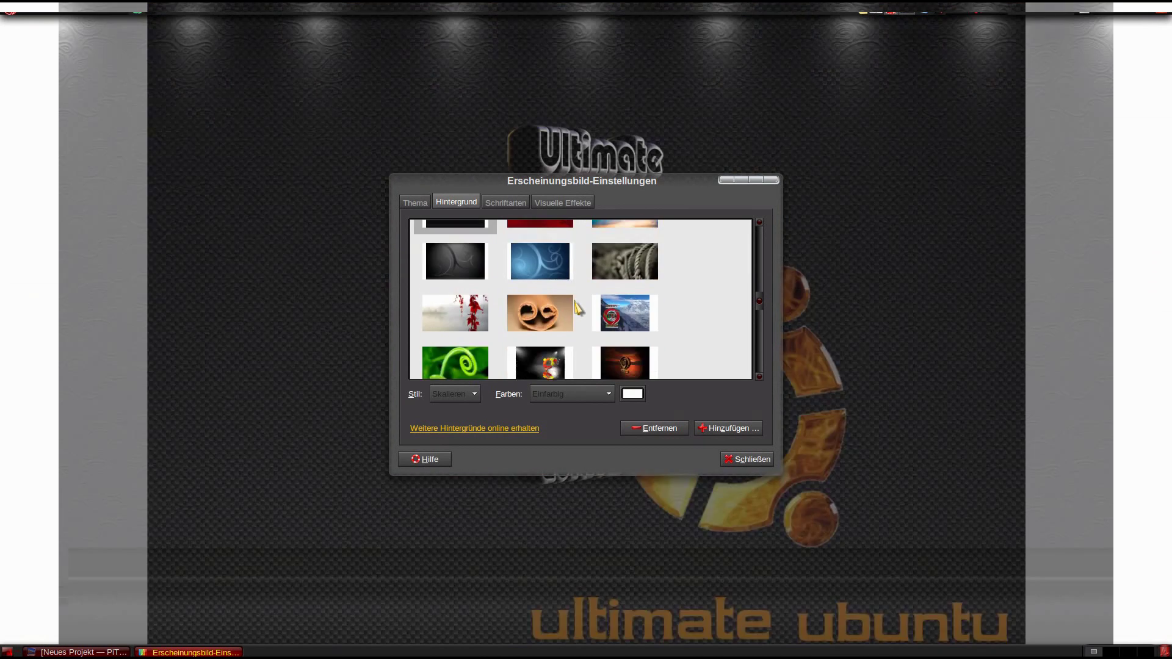
scroll(577, 309, "down", 2)
scroll(578, 309, "down", 2)
scroll(576, 306, "down", 2)
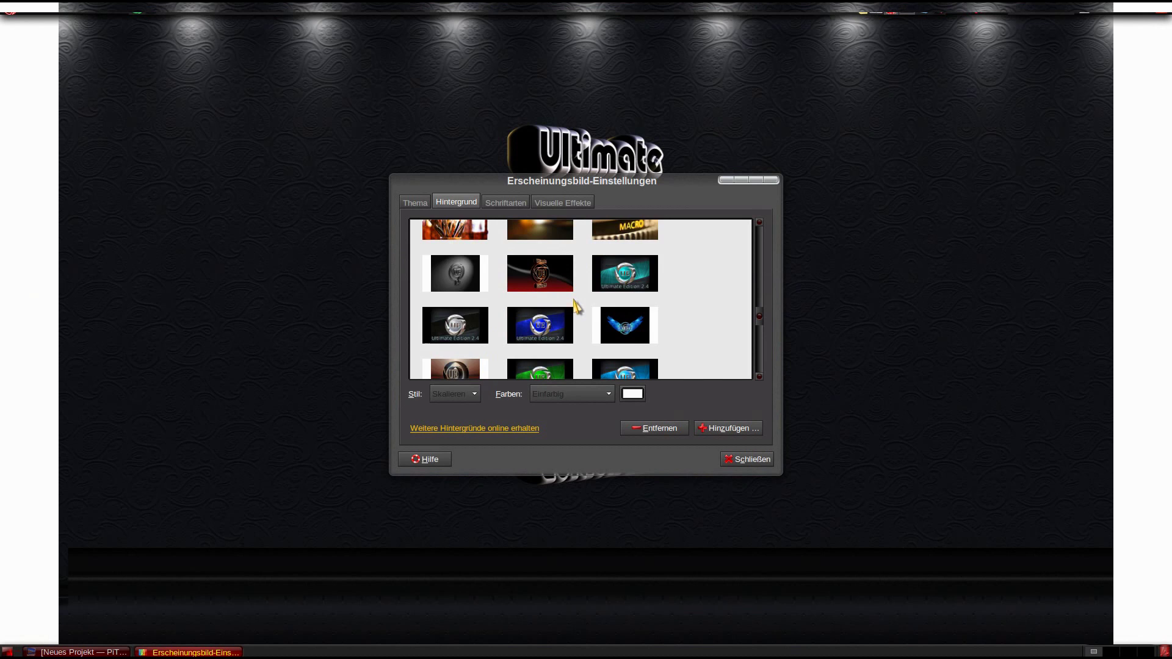
scroll(577, 310, "down", 2)
scroll(580, 307, "down", 2)
scroll(697, 325, "down", 2)
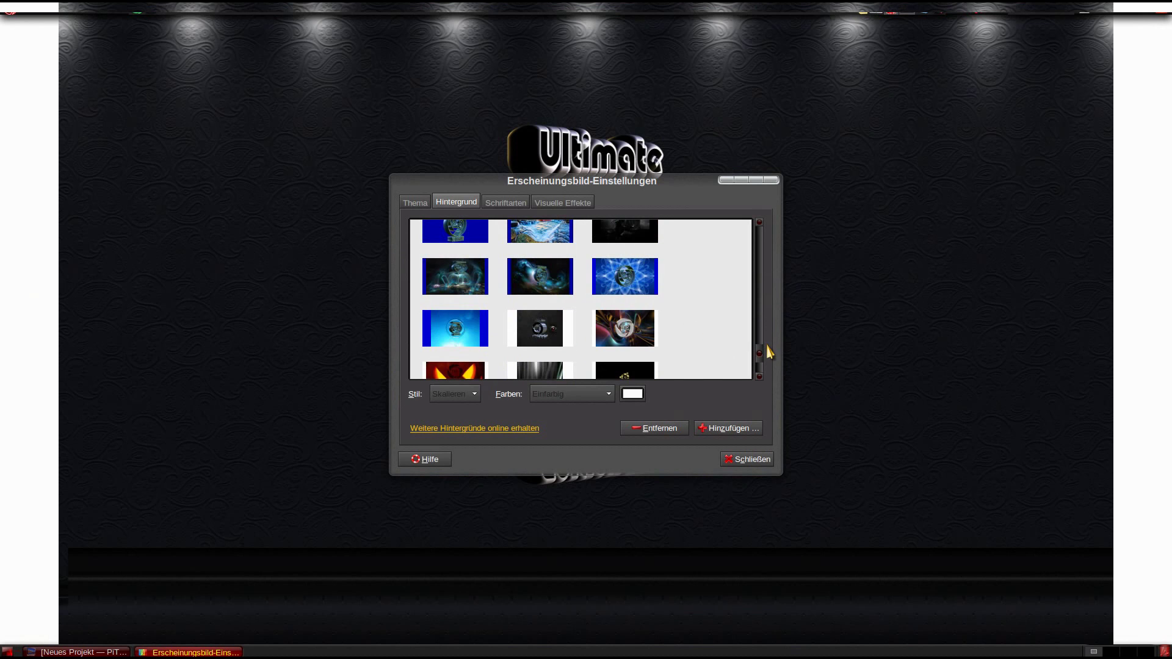
left_click(625, 328)
mouse_move(761, 353)
left_mouse_down()
mouse_move(746, 266)
mouse_move(758, 235)
left_mouse_up()
left_click(451, 261)
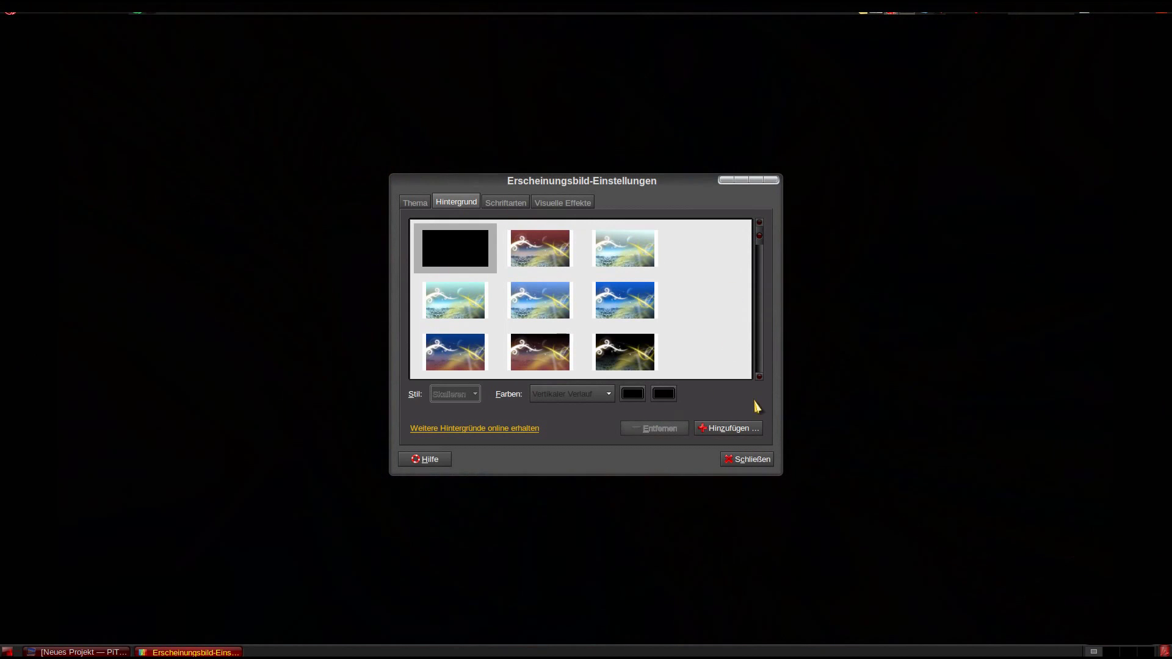
scroll(554, 275, "down", 1)
scroll(554, 257, "down", 3)
scroll(533, 326, "down", 1)
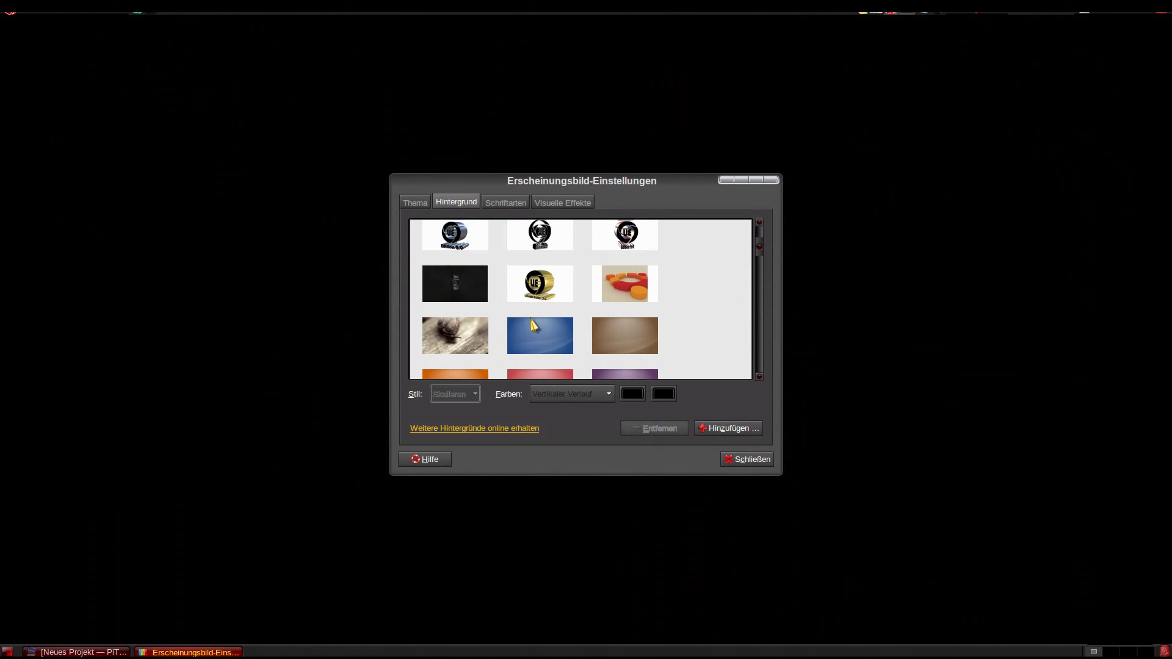
left_click(430, 284)
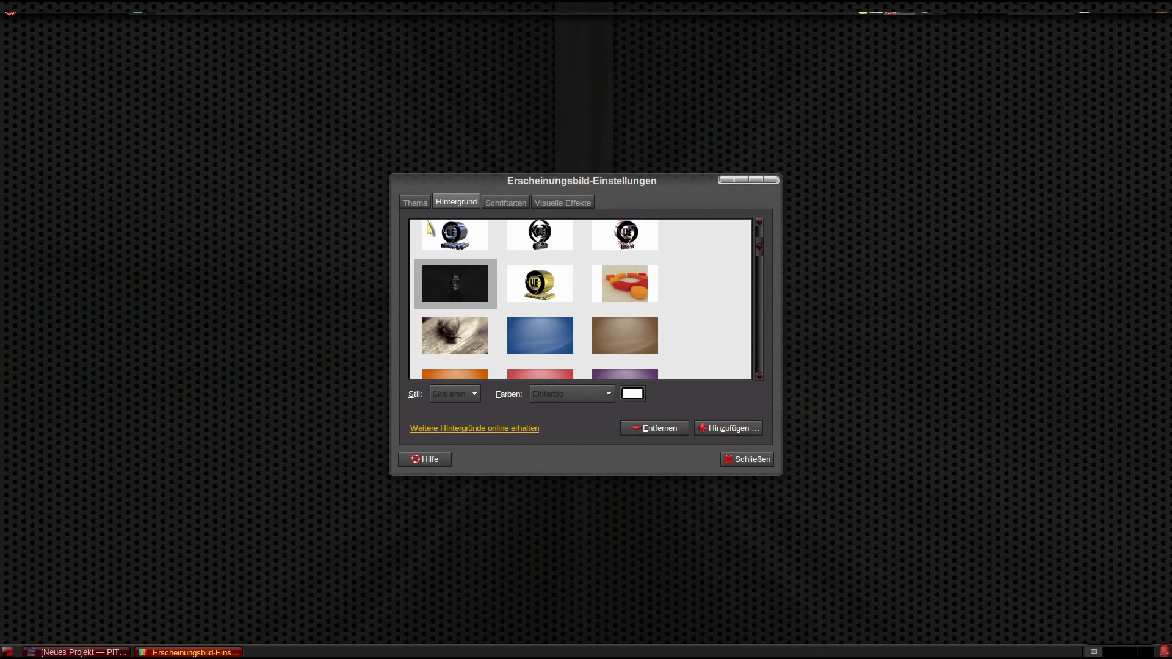
Step: Try the Halloween and Ambiance themes, revert to Benutzerdefiniert, and close Erscheinungsbild-Einstellungen
left_click(414, 202)
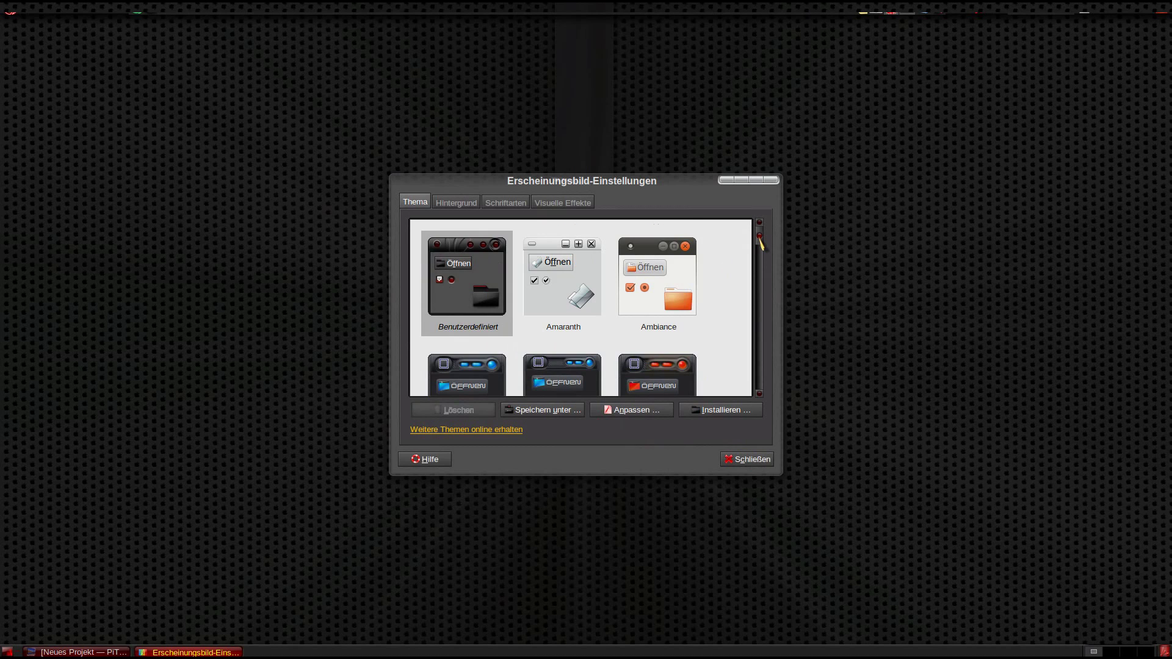
left_click_drag(760, 241, 772, 395)
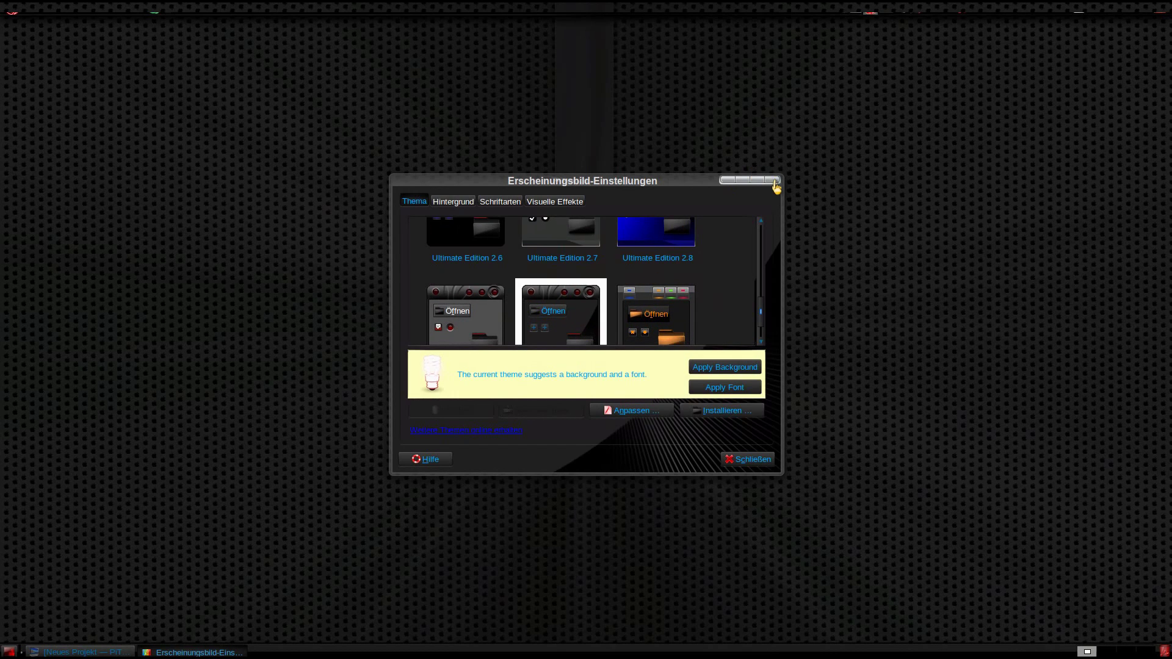
scroll(495, 302, "down", 1)
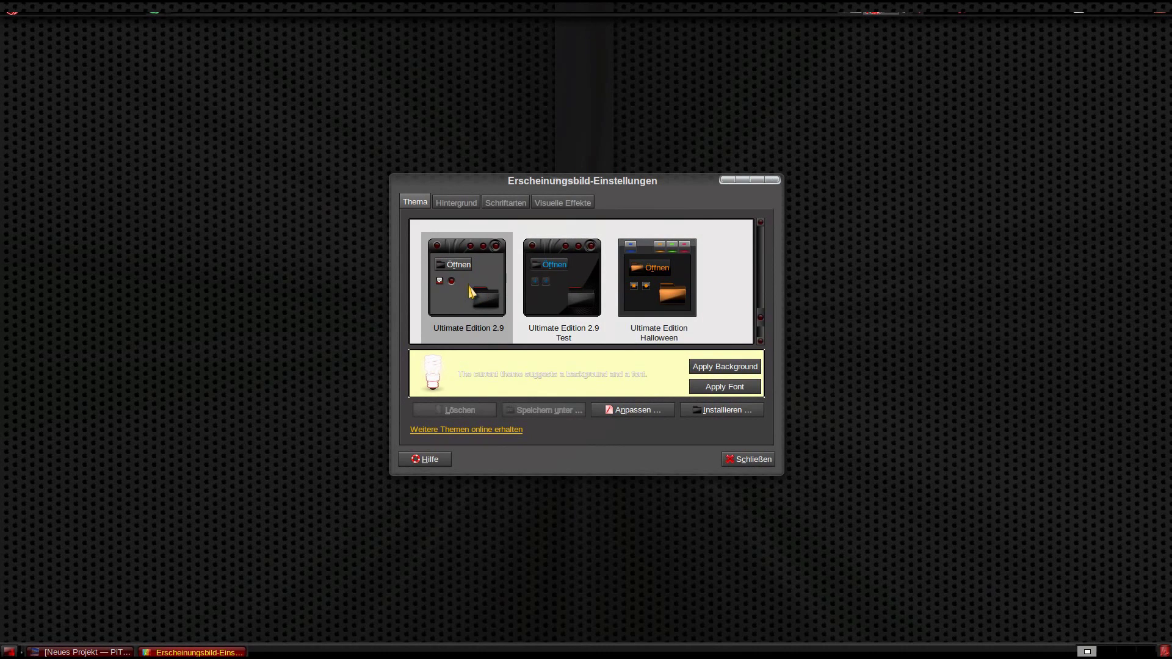
scroll(602, 302, "up", 2)
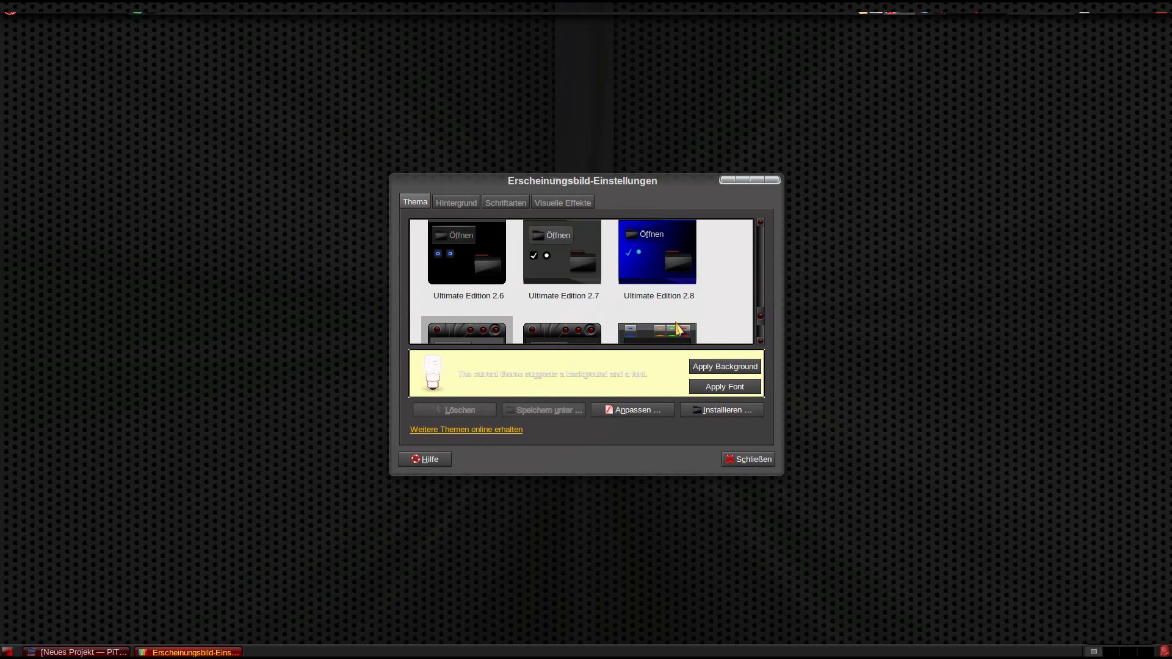
left_click(665, 340)
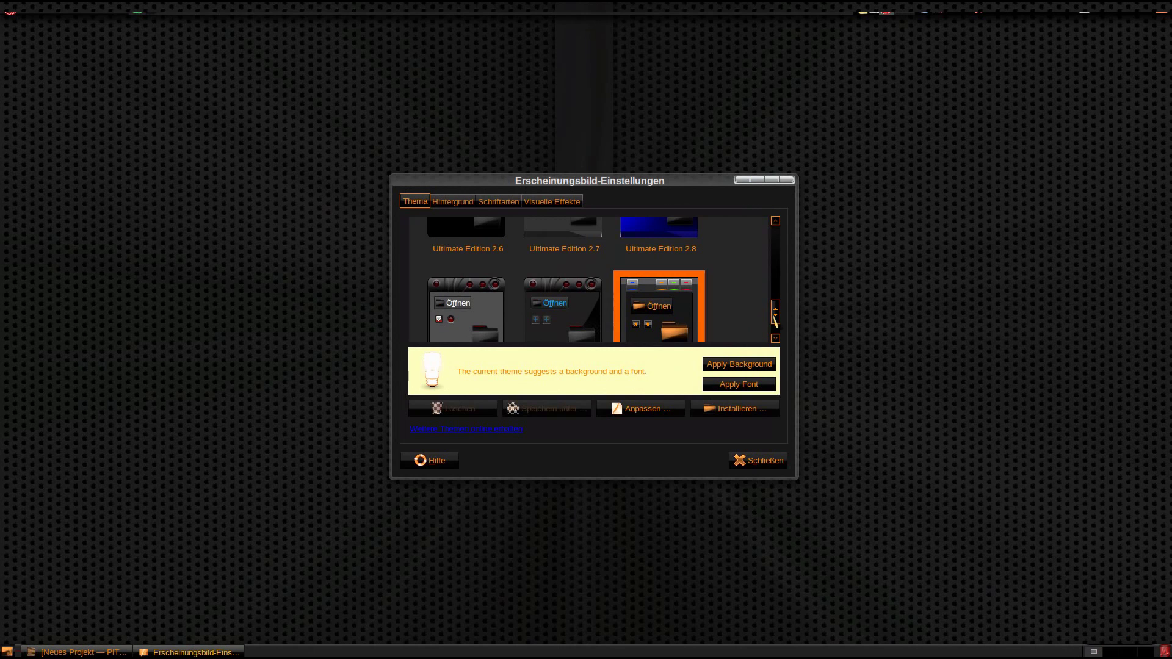
left_click_drag(775, 317, 782, 226)
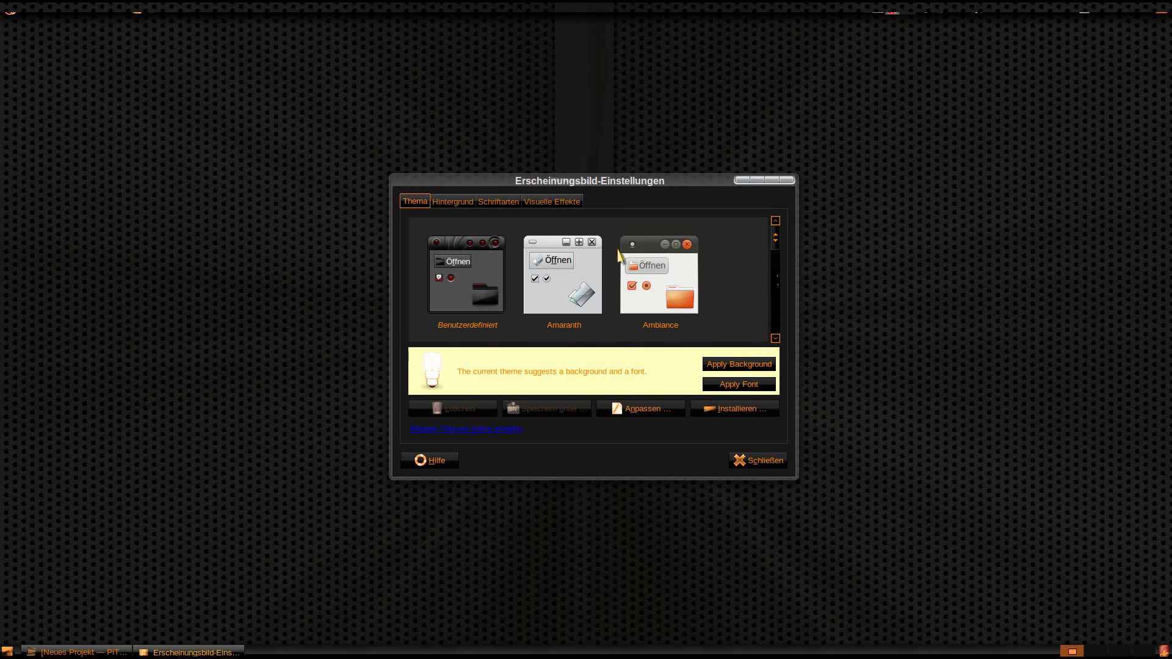
left_click(686, 302)
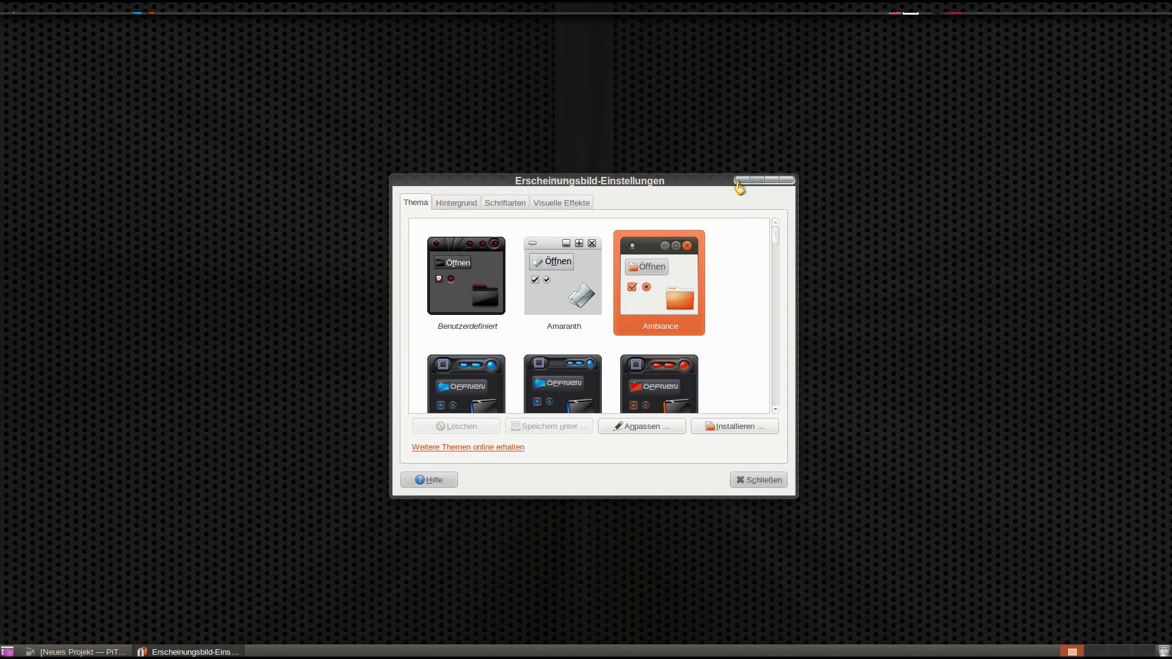
left_click(501, 289)
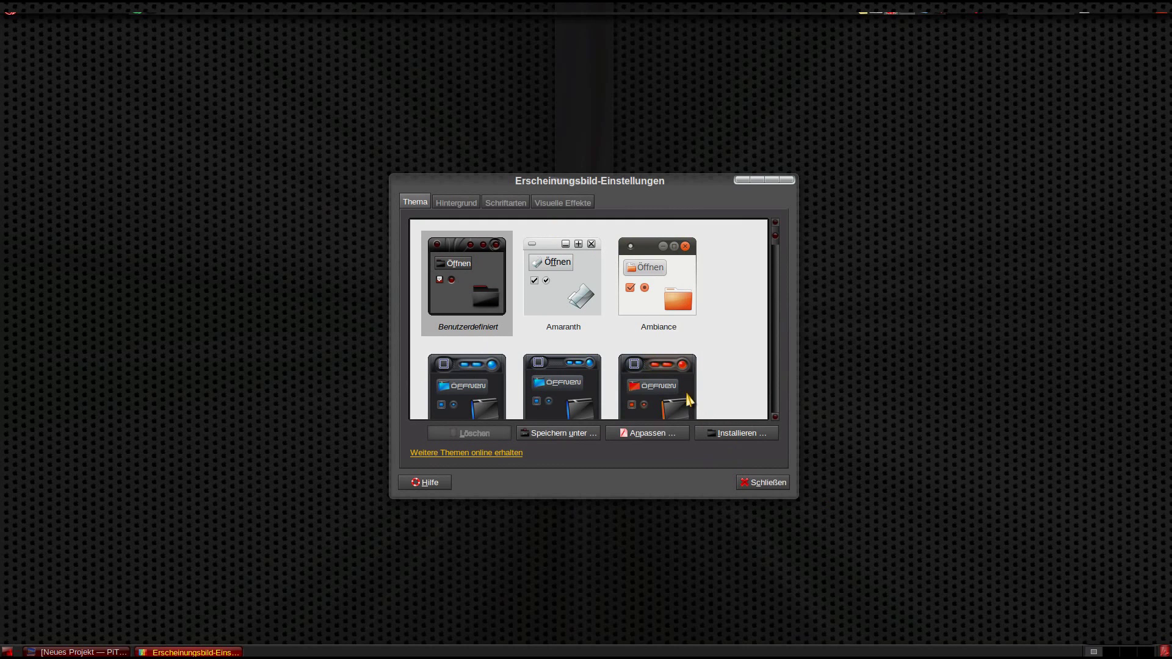
left_click(758, 485)
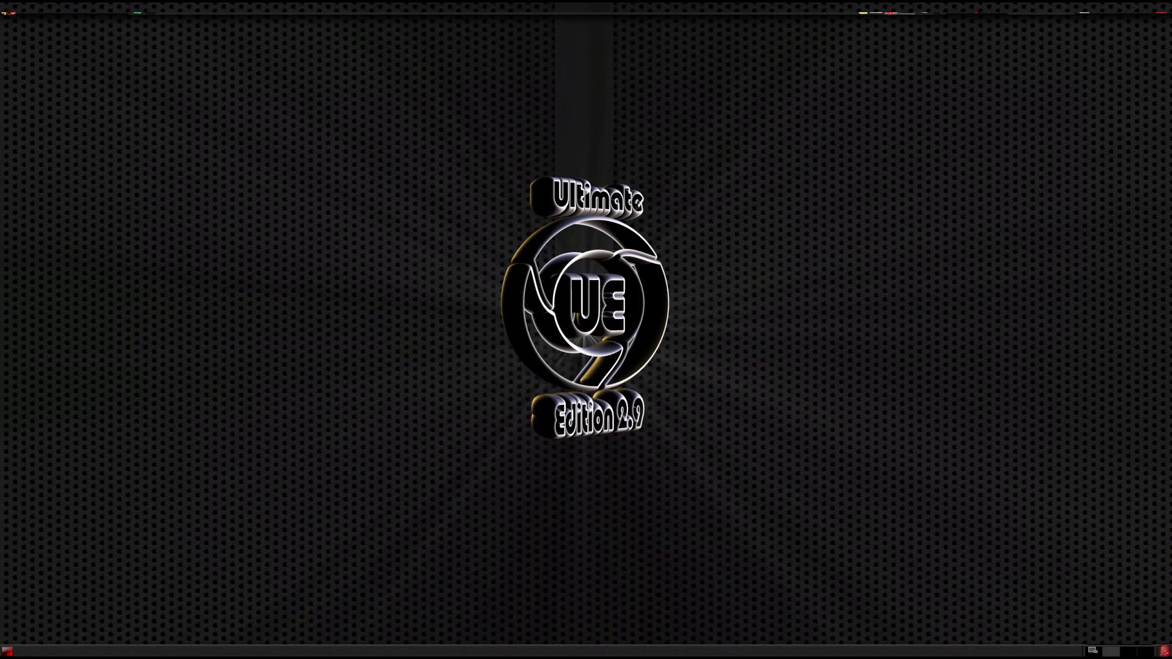
left_click(9, 15)
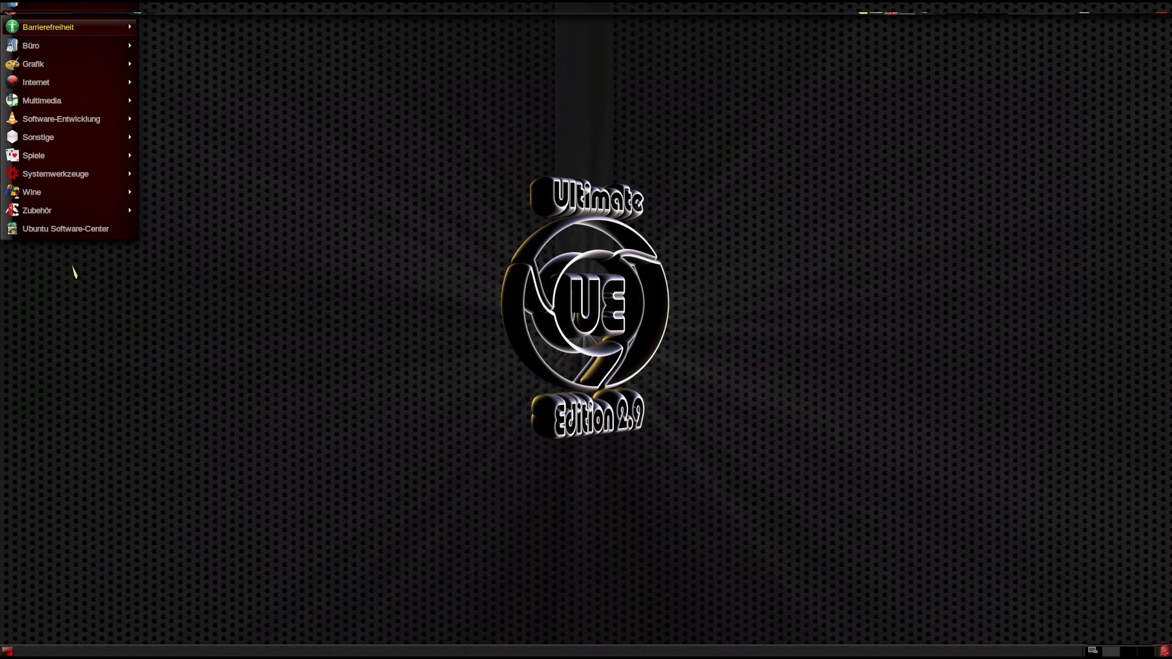
left_click(60, 229)
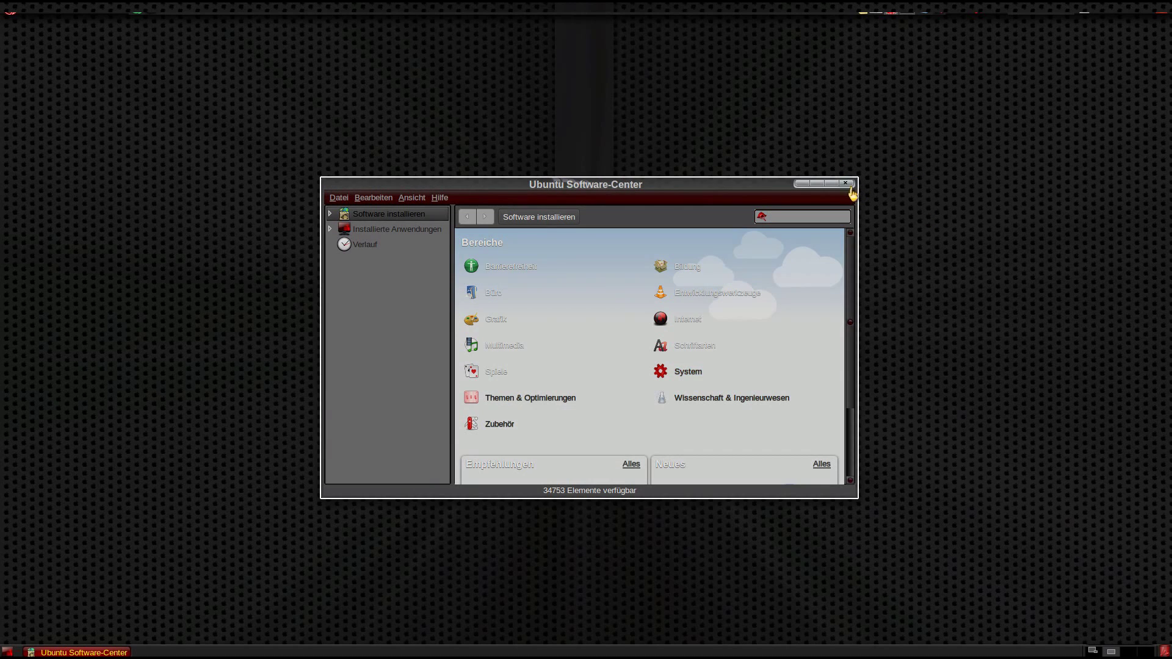
left_click(849, 185)
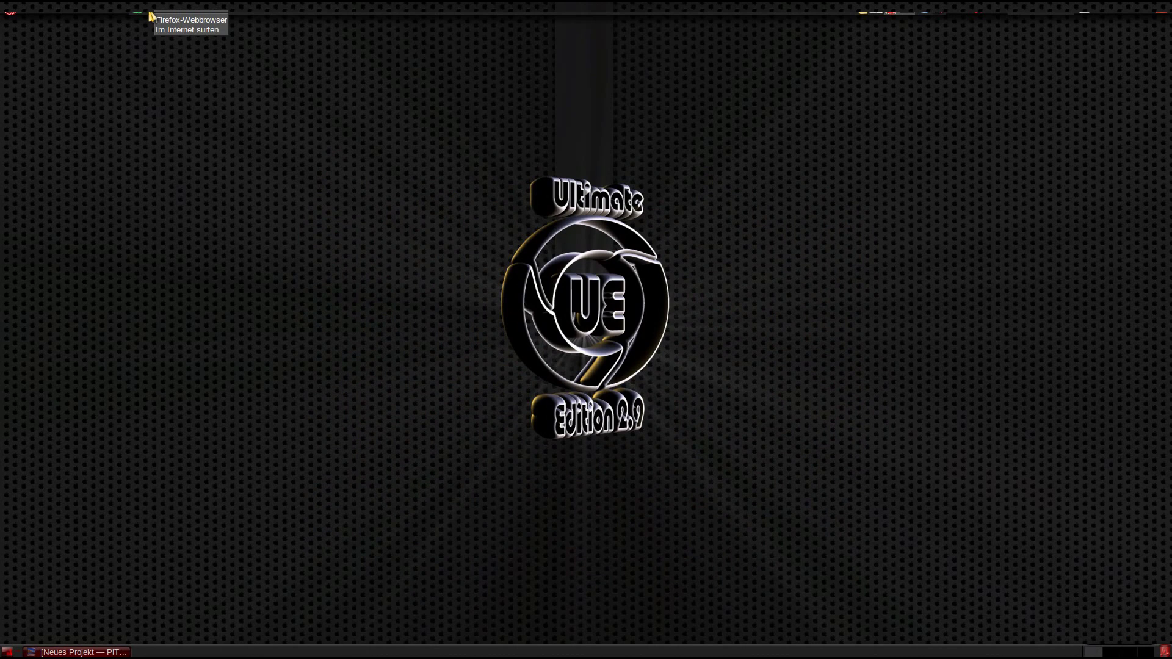
Step: Launch Firefox from the panel and close the leftover Neues Projekt window
left_click(150, 13)
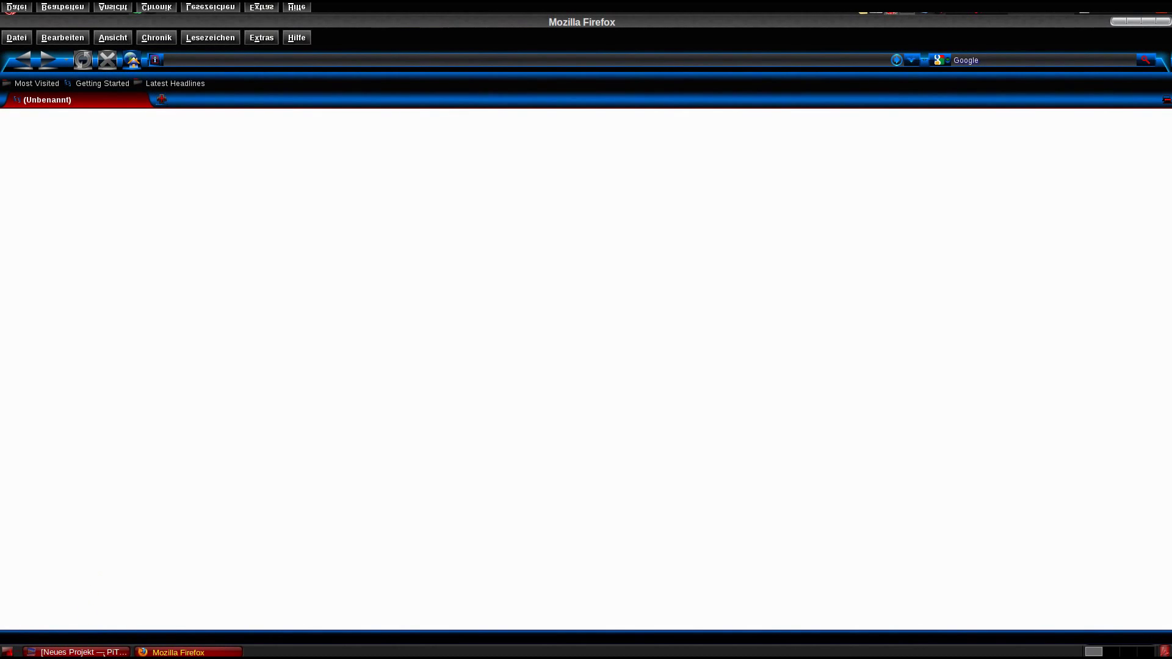
right_click(102, 652)
left_click(100, 633)
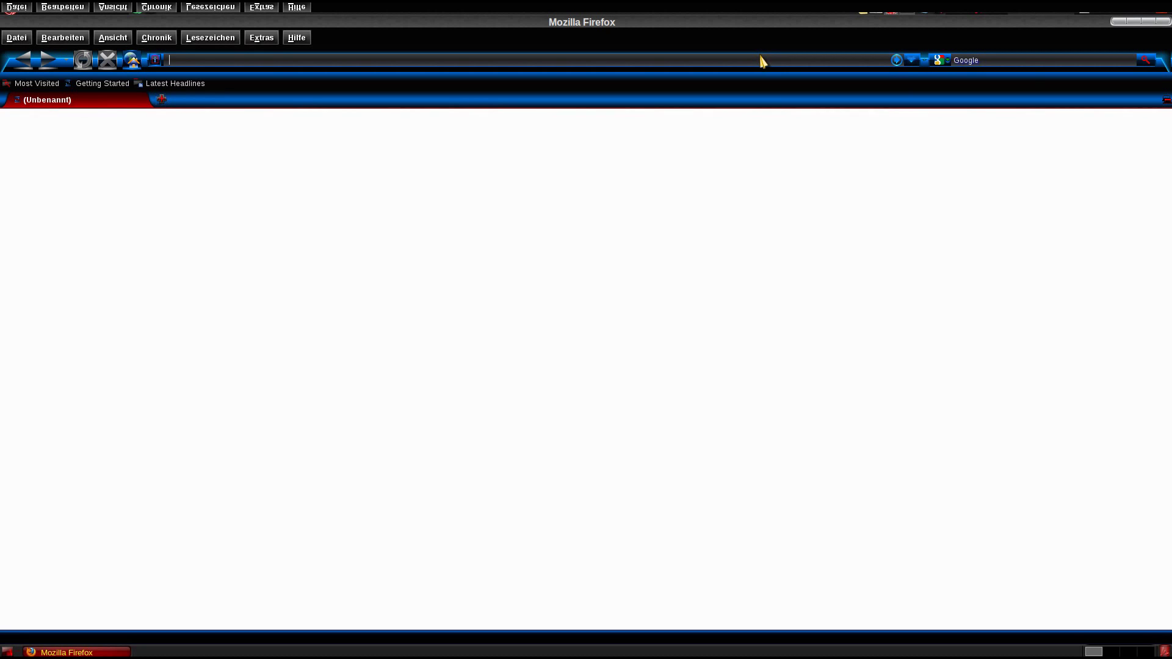
type("youtube.de")
Step: Load youtube.de, then edit the address to reach the Linux gaming channel
key("Return")
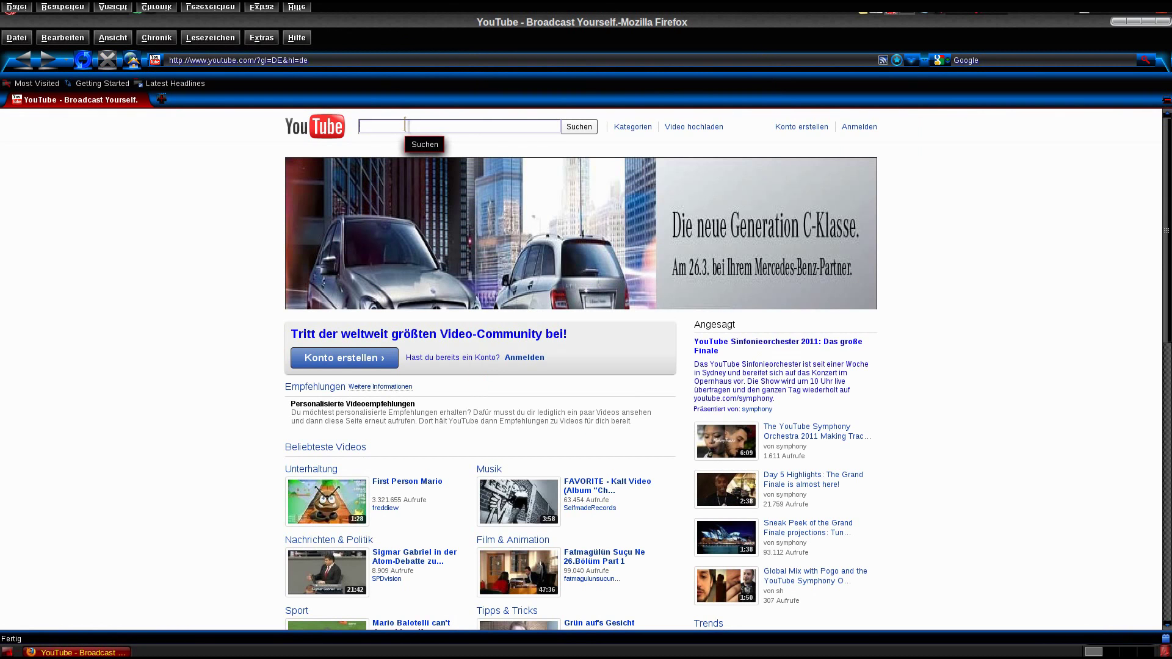
left_click(287, 59)
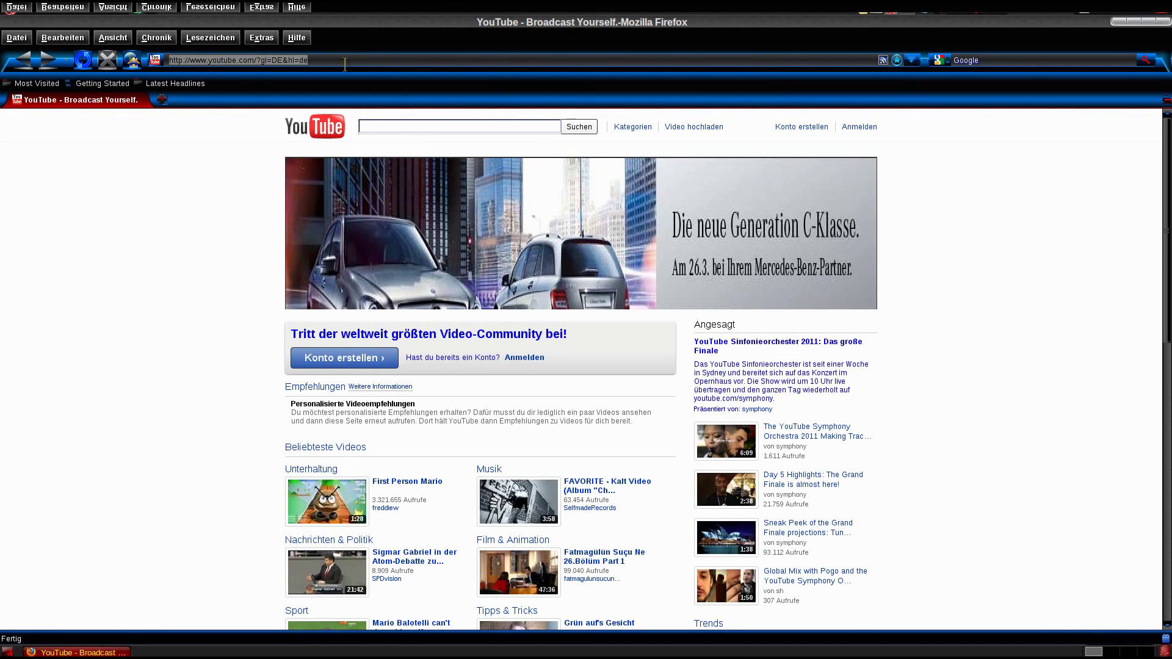
left_click_drag(343, 60, 267, 61)
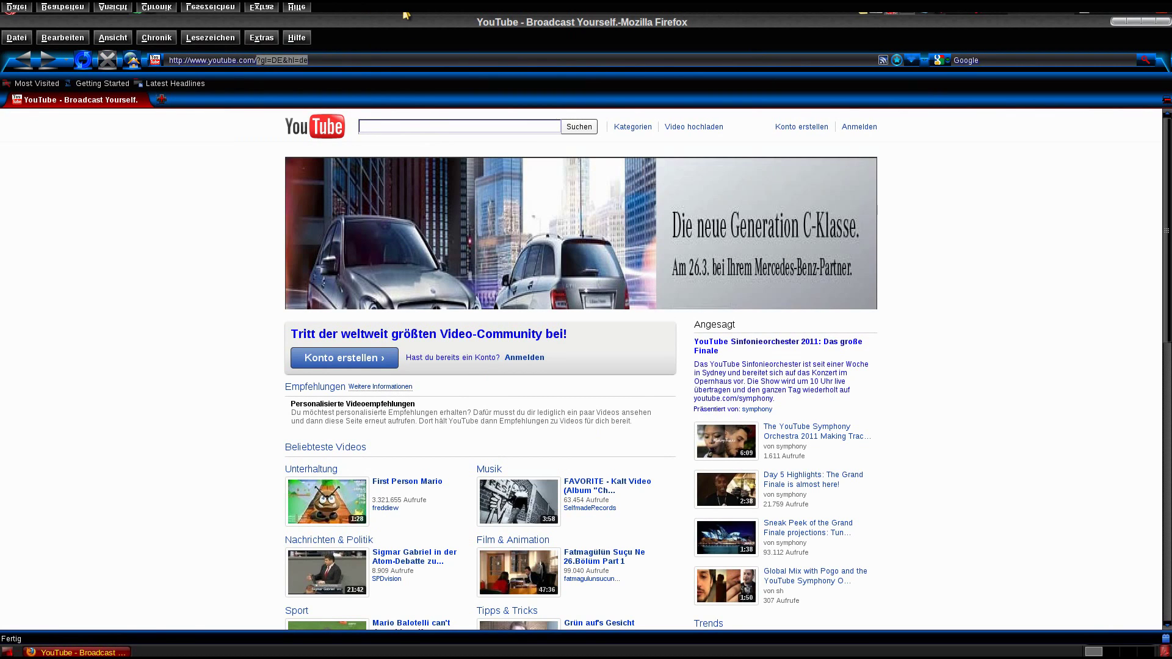
type("fischu")
type("ndcop")
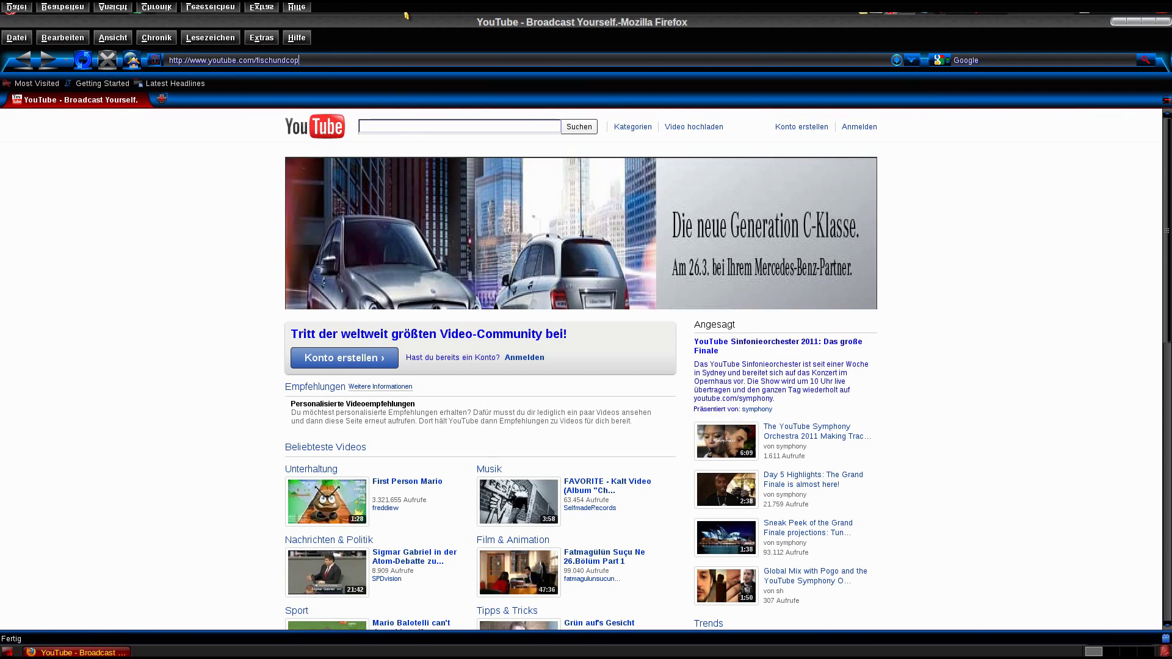
type("roduction")
key("Return")
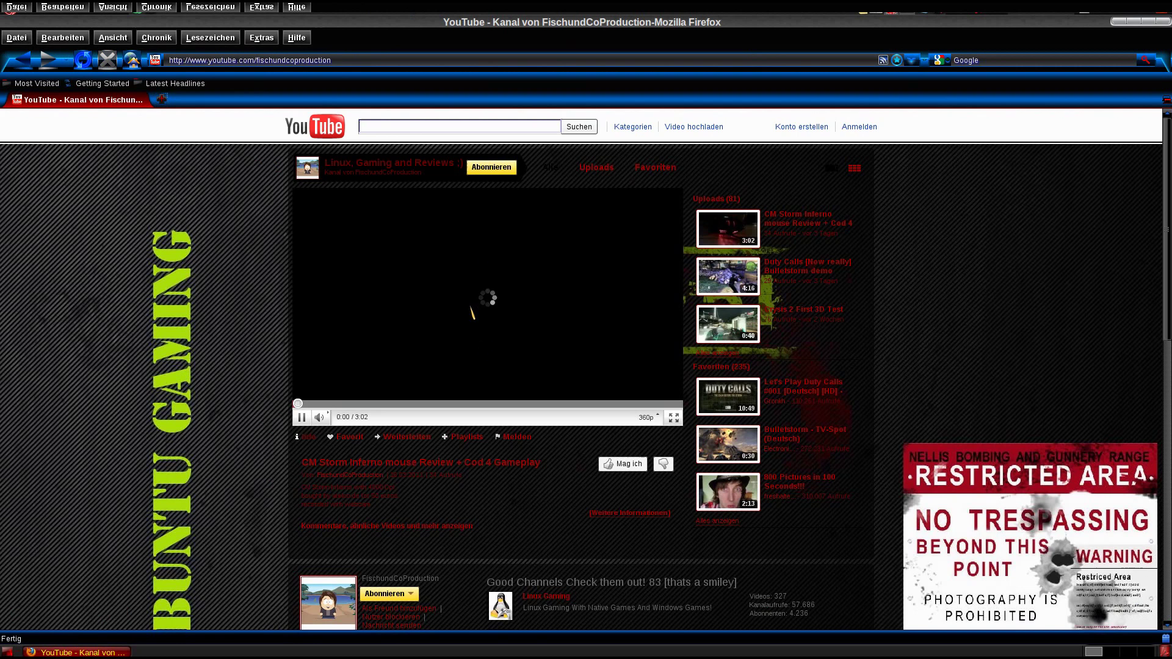
Step: Pause the channel's video, view its full uploads list, and return to the YouTube homepage
left_click(473, 305)
left_click(725, 352)
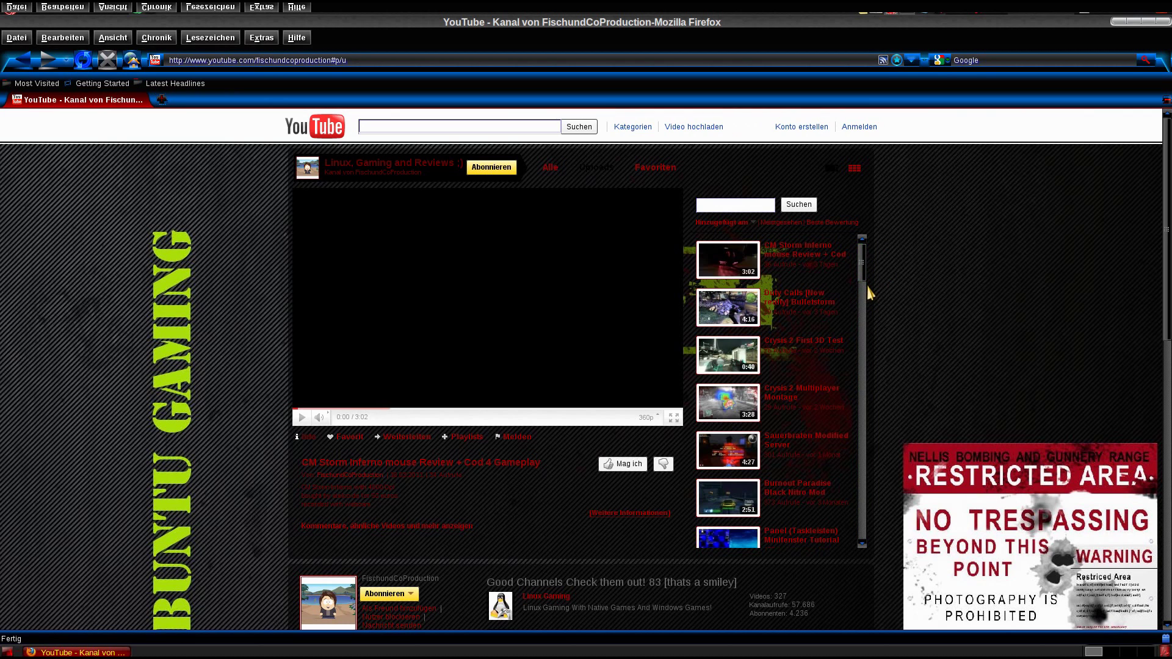
left_click_drag(865, 278, 877, 432)
scroll(1166, 282, "down", 1)
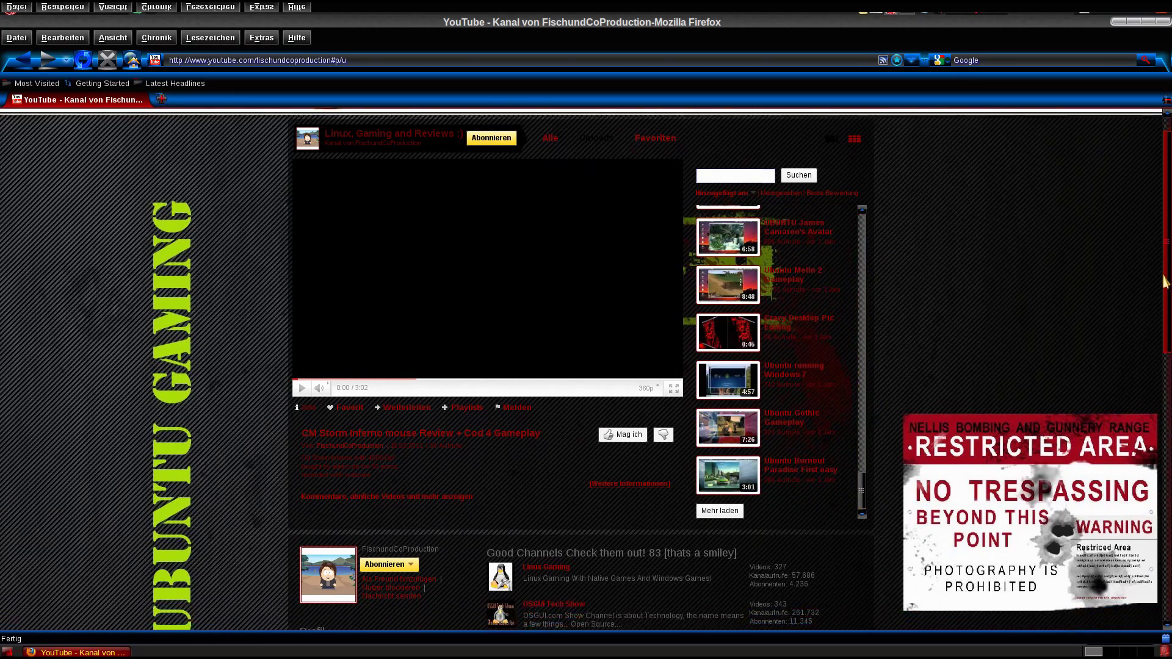
left_click_drag(1165, 282, 1168, 577)
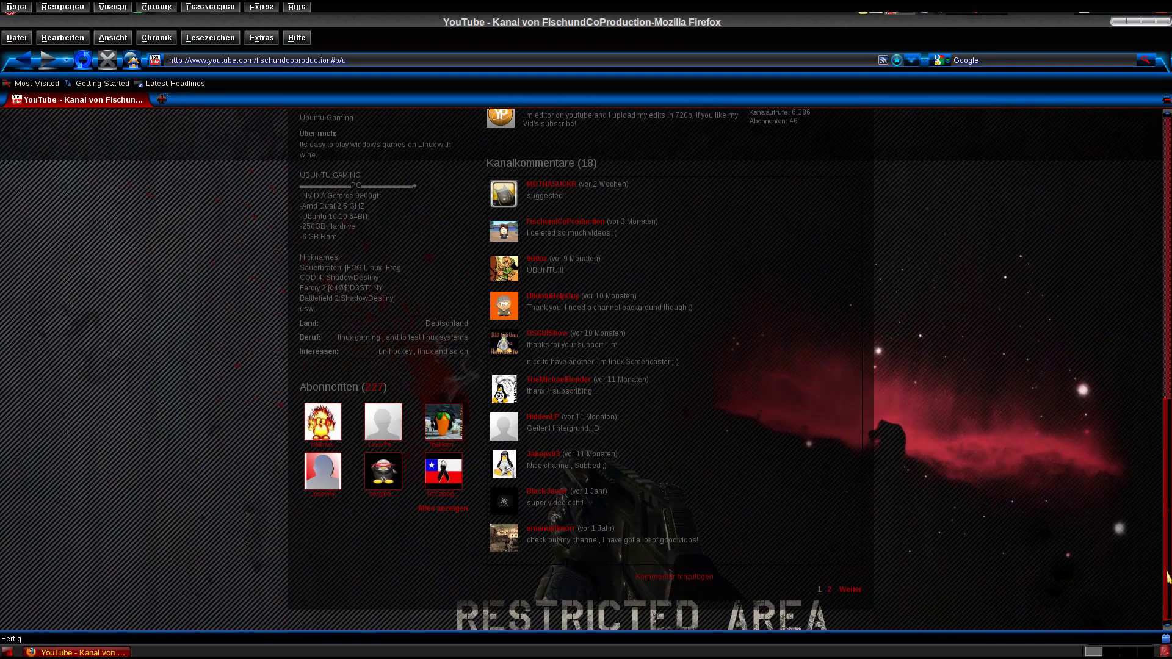
scroll(579, 505, "up", 10)
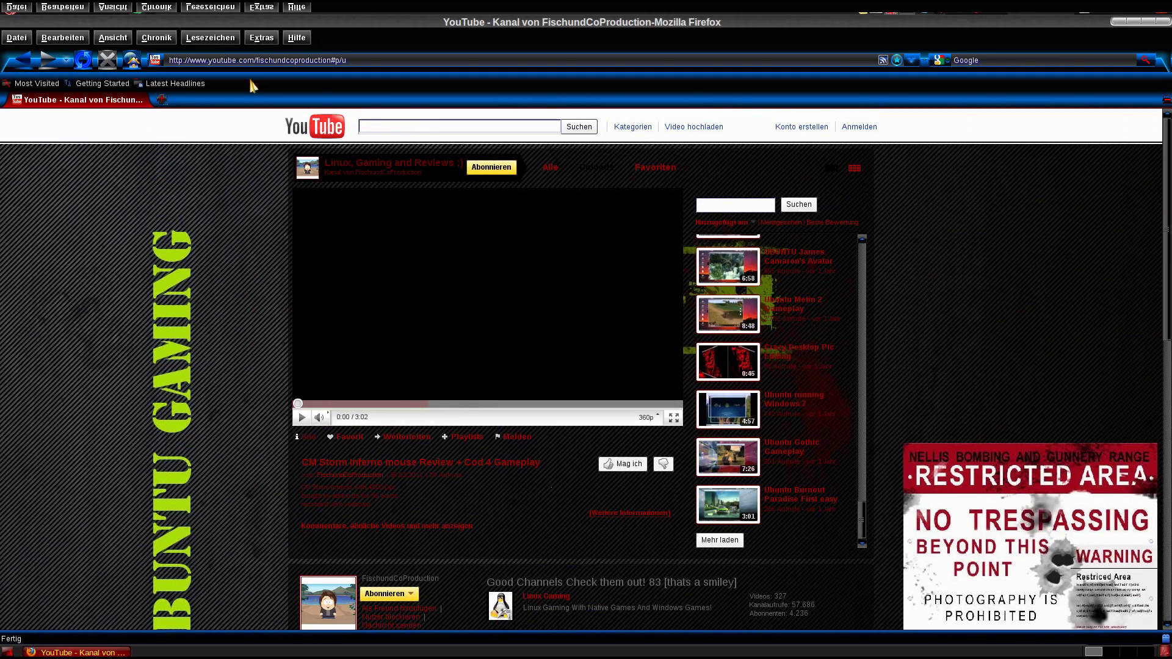
left_click(291, 125)
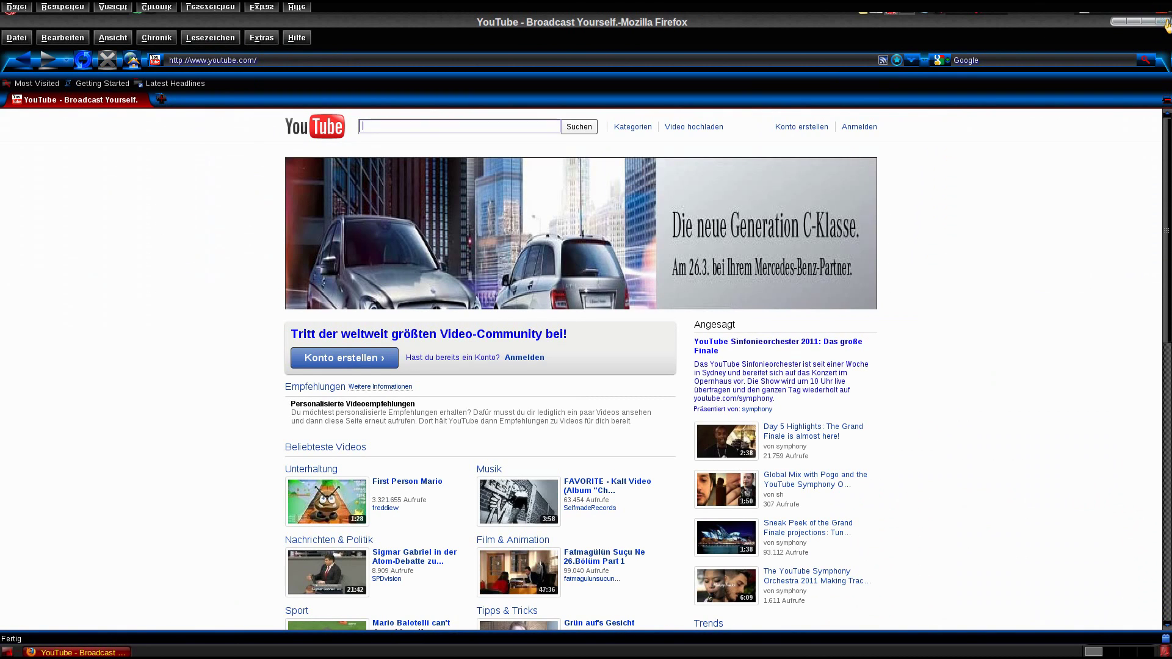
Step: Close Firefox, then load the project website via System > About Ultimate Edition
left_click(1168, 25)
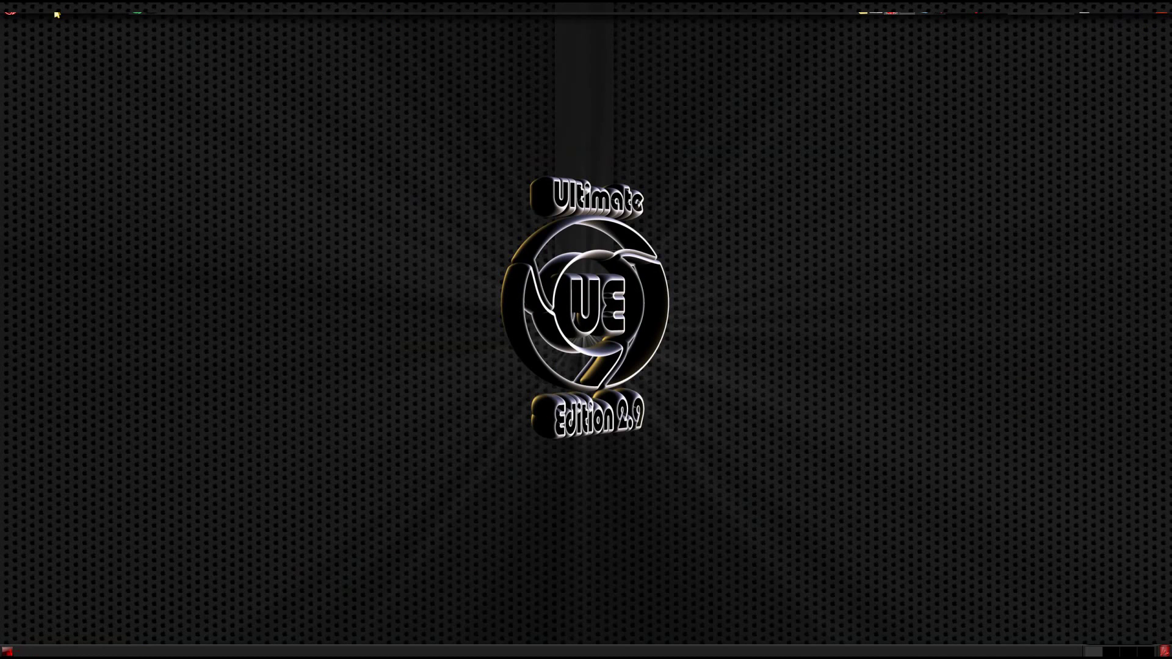
left_click(53, 13)
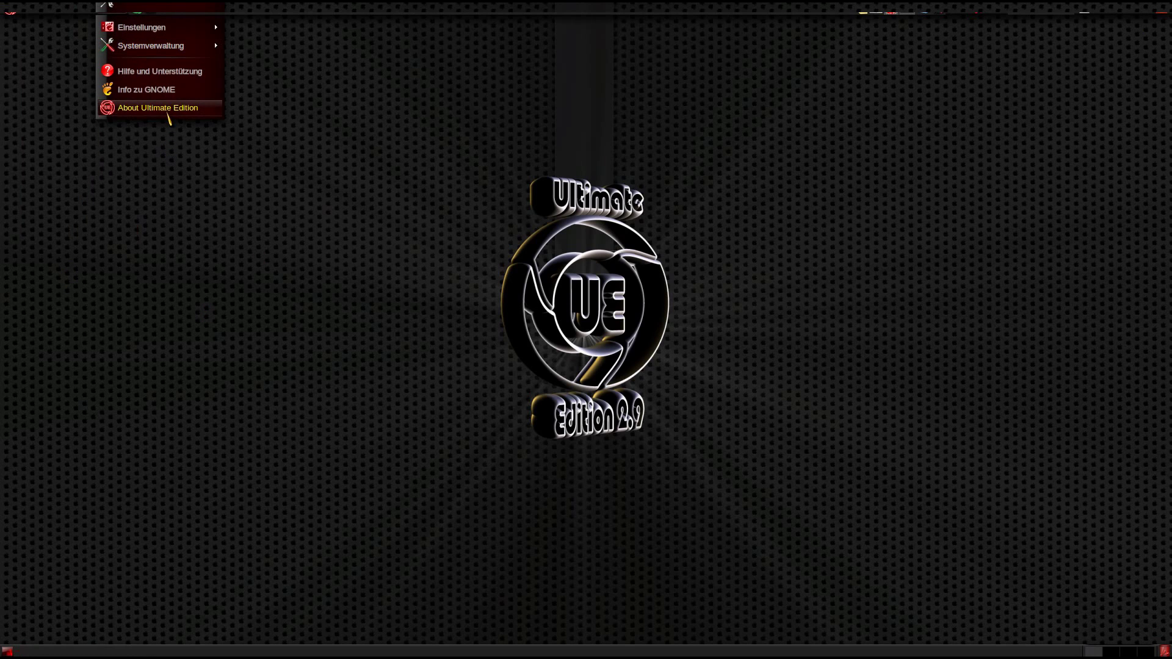
left_click(169, 108)
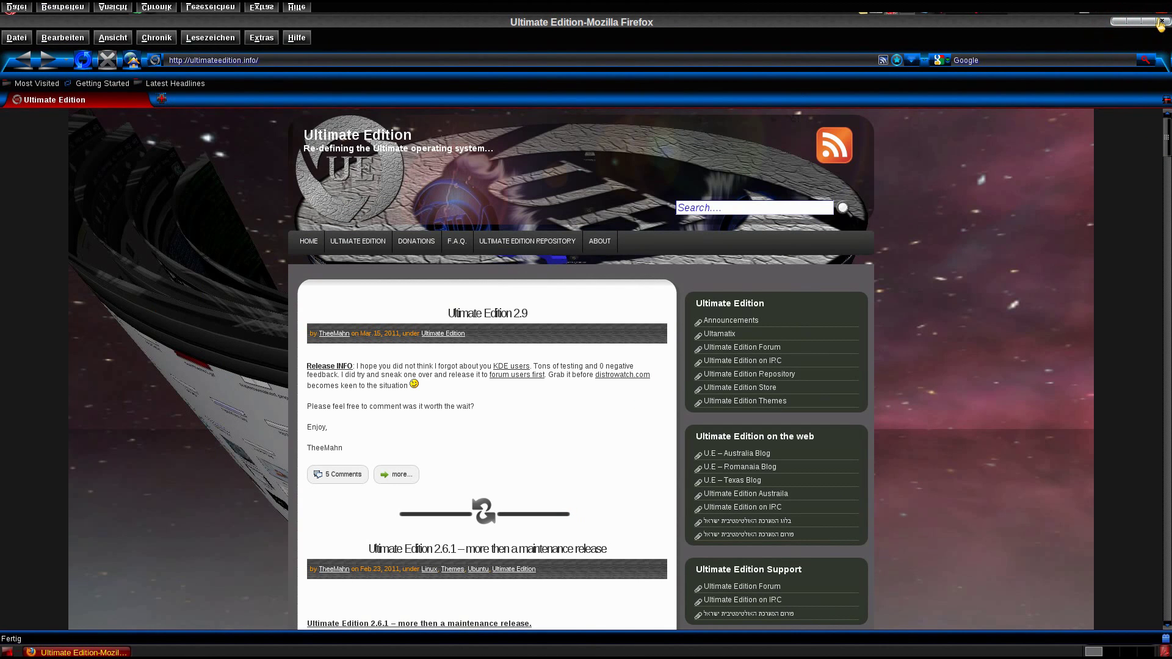
Step: Close the Firefox window showing the Ultimate Edition site, then open and dismiss the Applications menu
left_click(1160, 22)
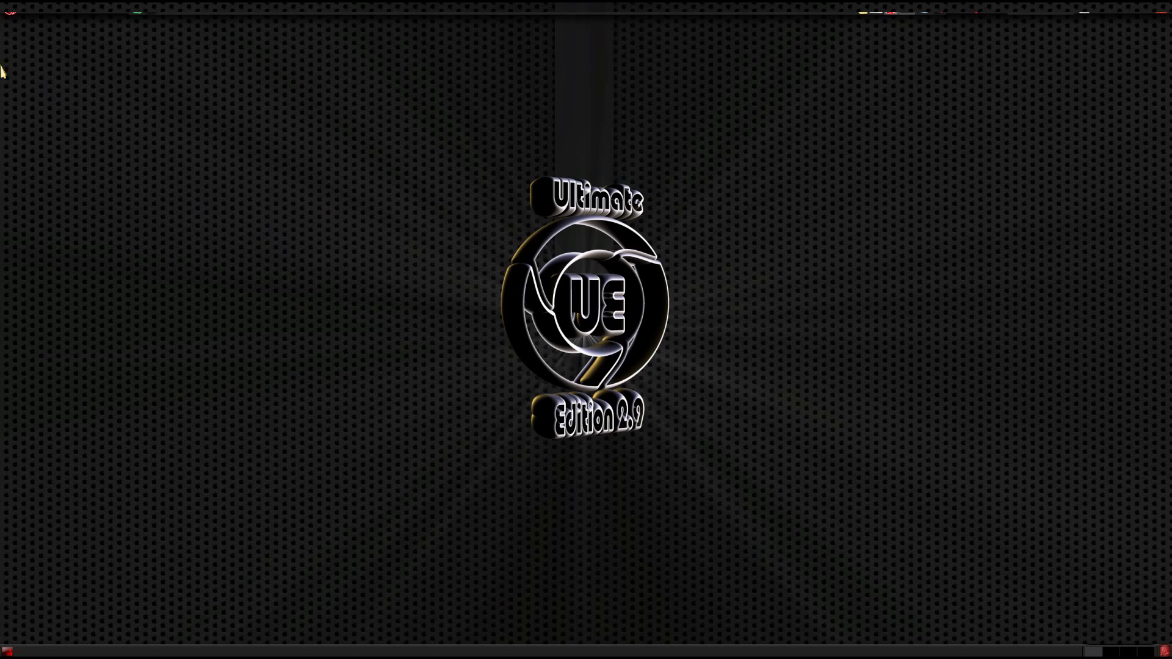
left_click(10, 14)
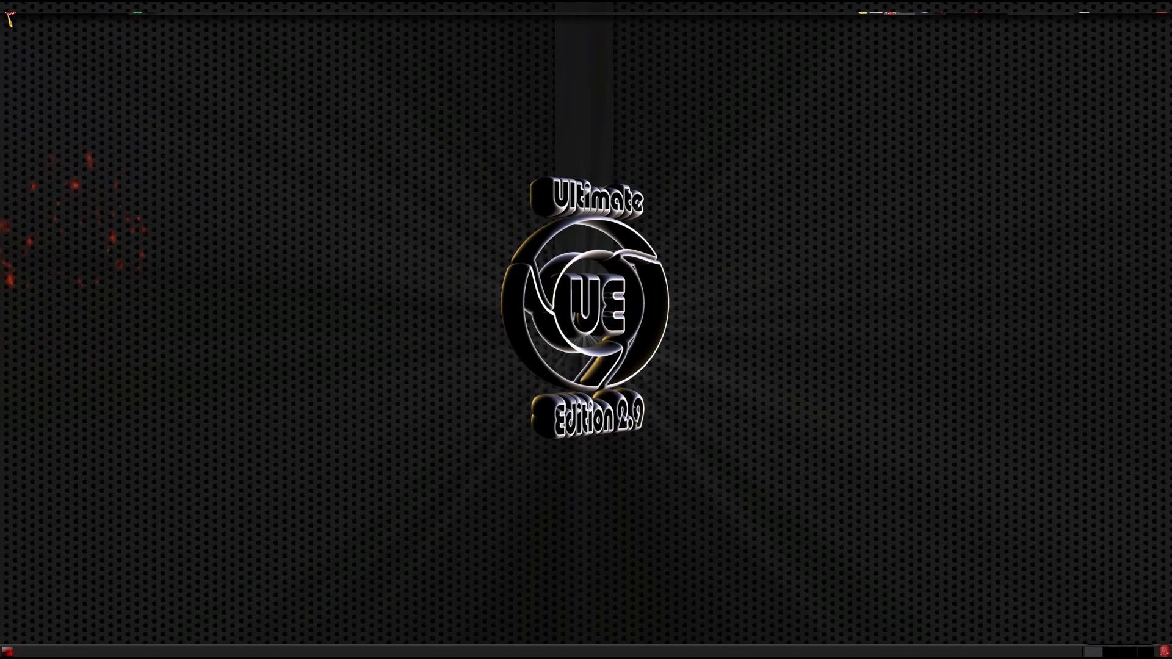